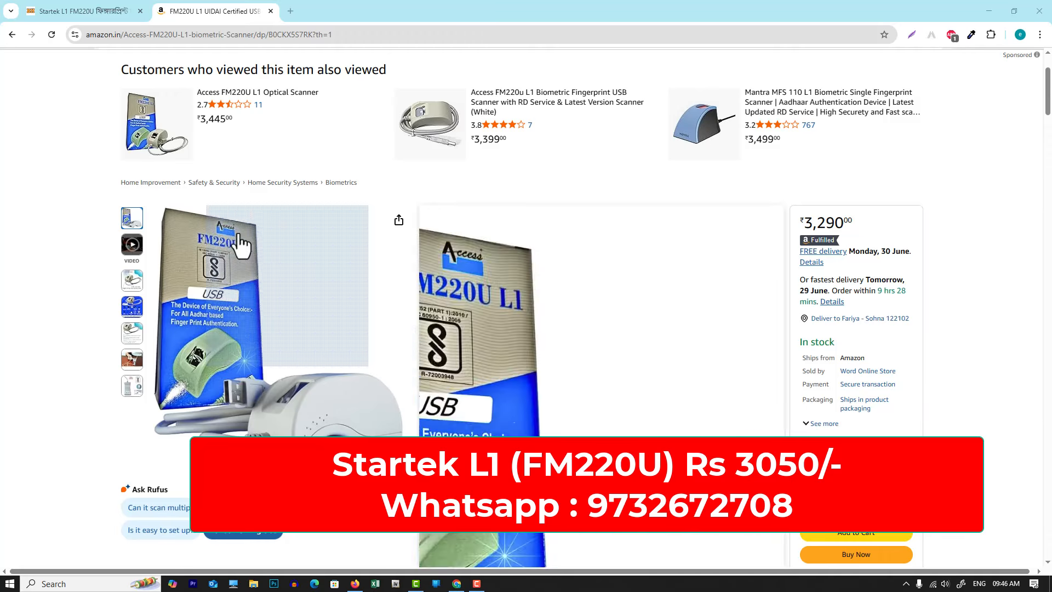
{"action": "scroll", "coordinate": [522, 340], "scroll_direction": "up", "scroll_amount": 2}
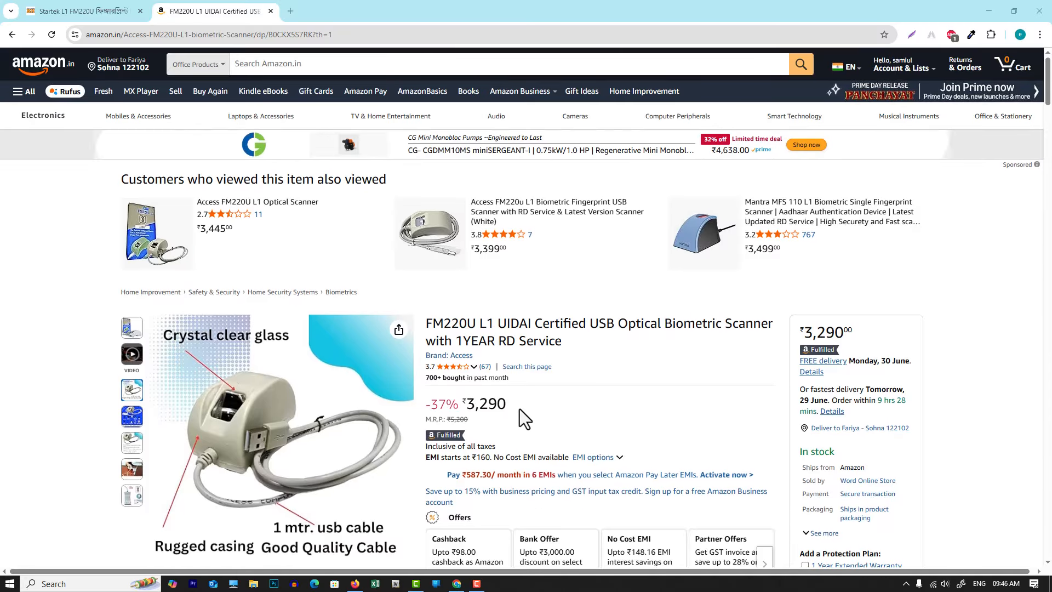
{"action": "scroll", "coordinate": [521, 409], "scroll_direction": "down", "scroll_amount": 2}
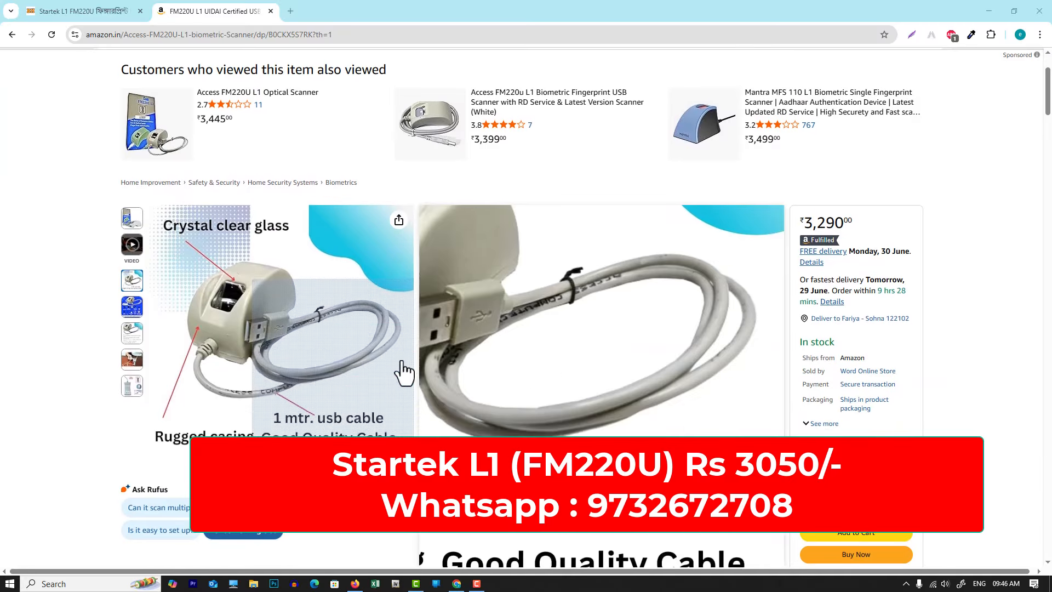
{"action": "scroll", "coordinate": [509, 360], "scroll_direction": "up", "scroll_amount": 2}
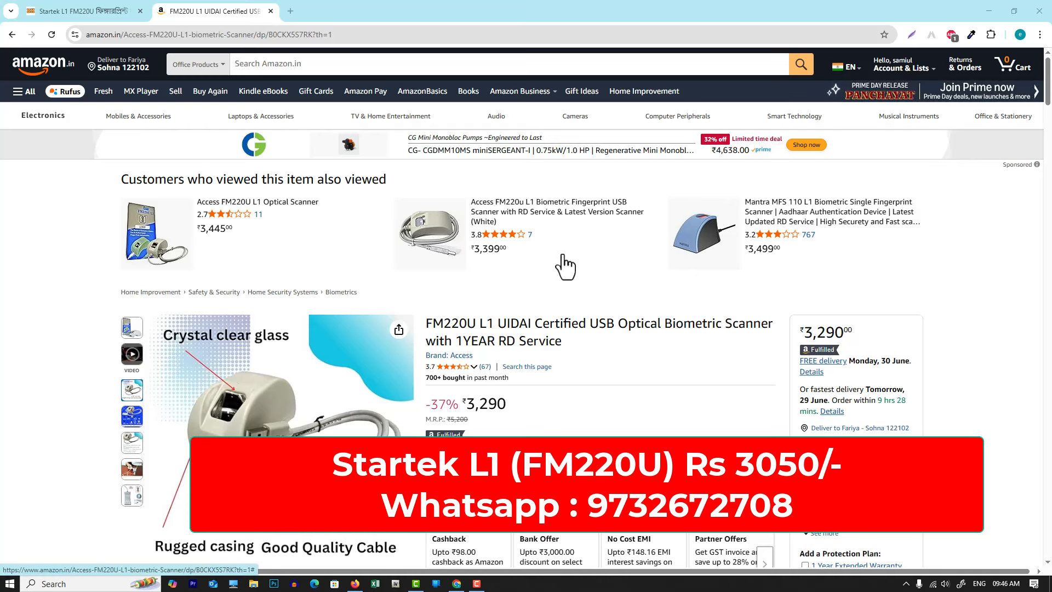
{"action": "scroll", "coordinate": [565, 267], "scroll_direction": "down", "scroll_amount": 2}
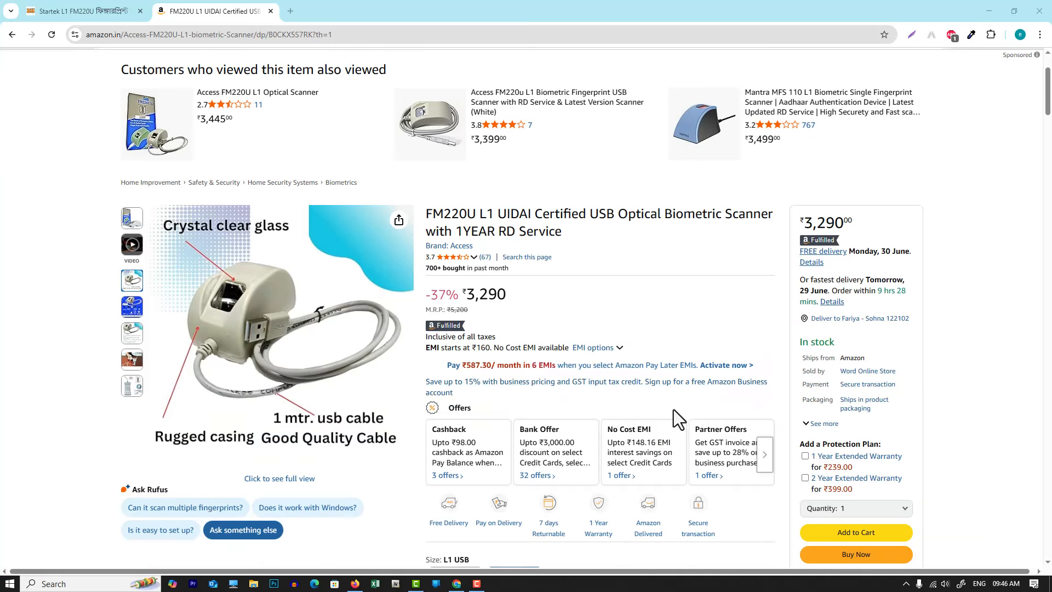
{"action": "scroll", "coordinate": [548, 404], "scroll_direction": "up", "scroll_amount": 2}
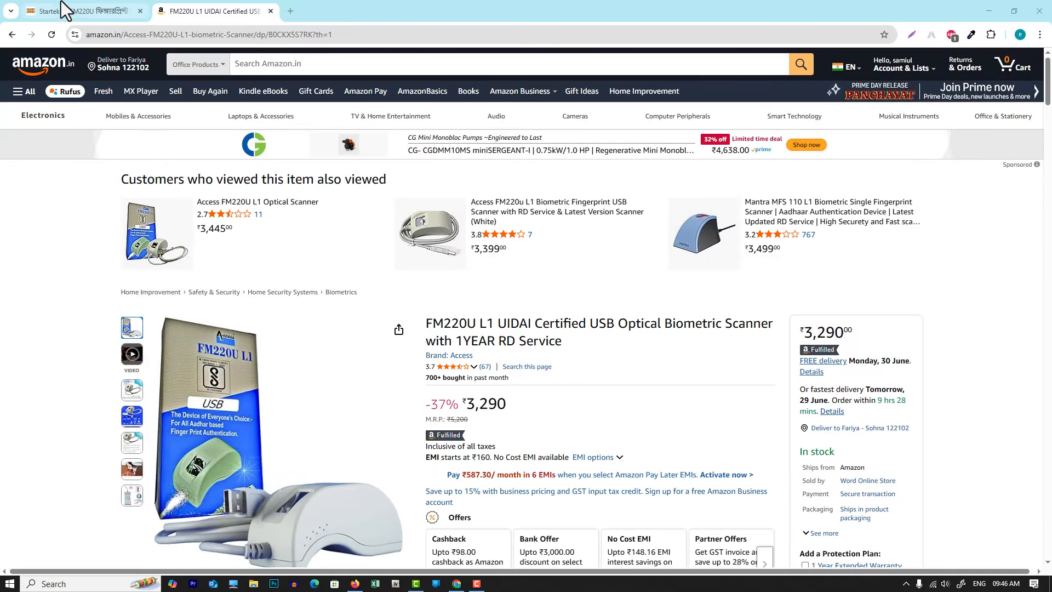
Open the Startek L1 RD Service download page linked in the bengalihelp.in FM220U installation guide.
{"action": "left_click", "coordinate": [61, 8]}
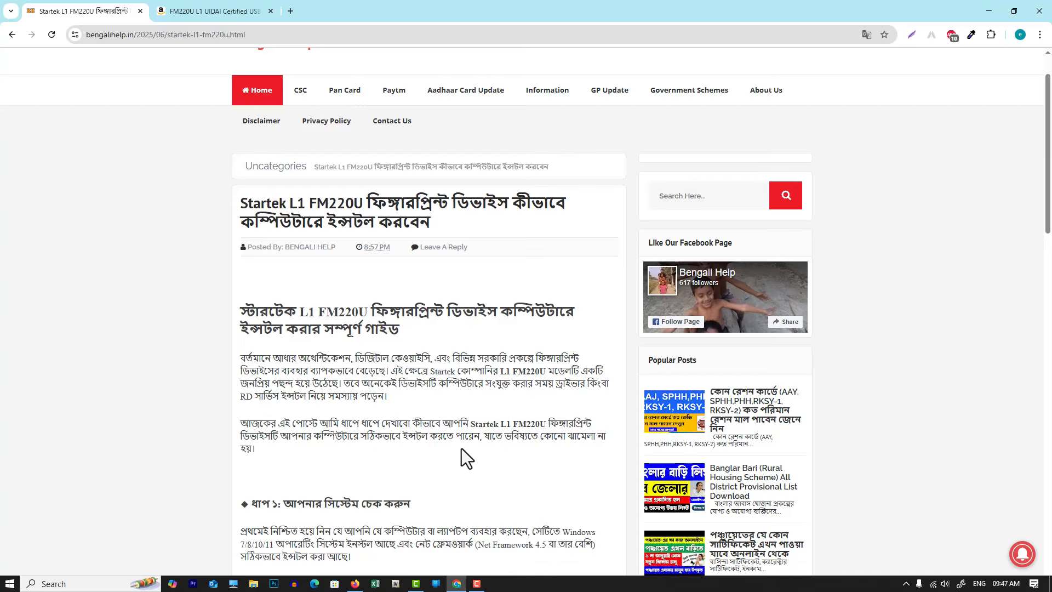
{"action": "scroll", "coordinate": [462, 449], "scroll_direction": "down", "scroll_amount": 5}
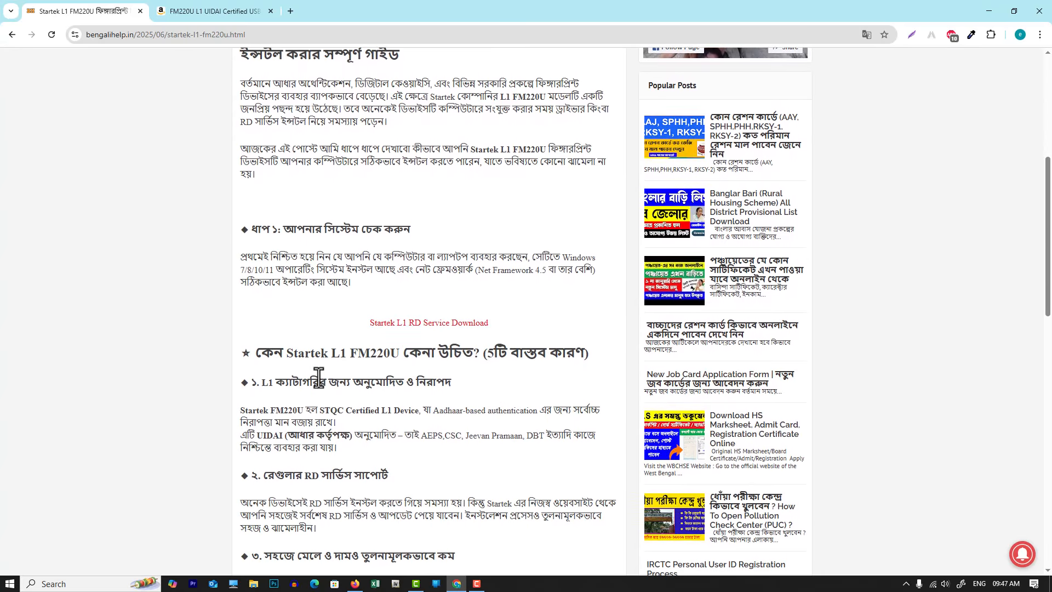
{"action": "scroll", "coordinate": [341, 387], "scroll_direction": "down", "scroll_amount": 2}
{"action": "scroll", "coordinate": [551, 320], "scroll_direction": "up", "scroll_amount": 2}
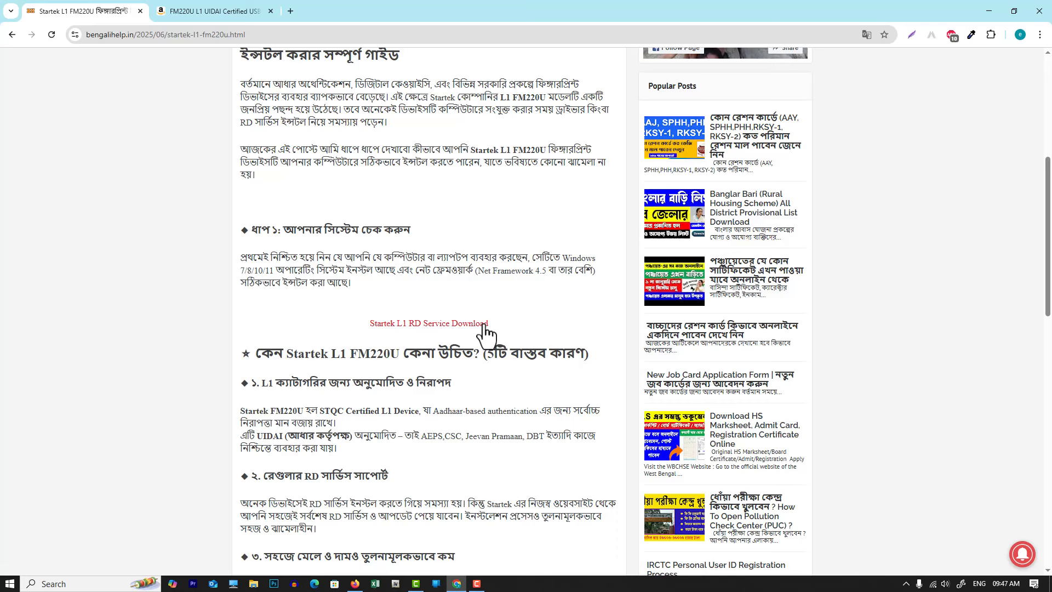
{"action": "left_click", "coordinate": [445, 327]}
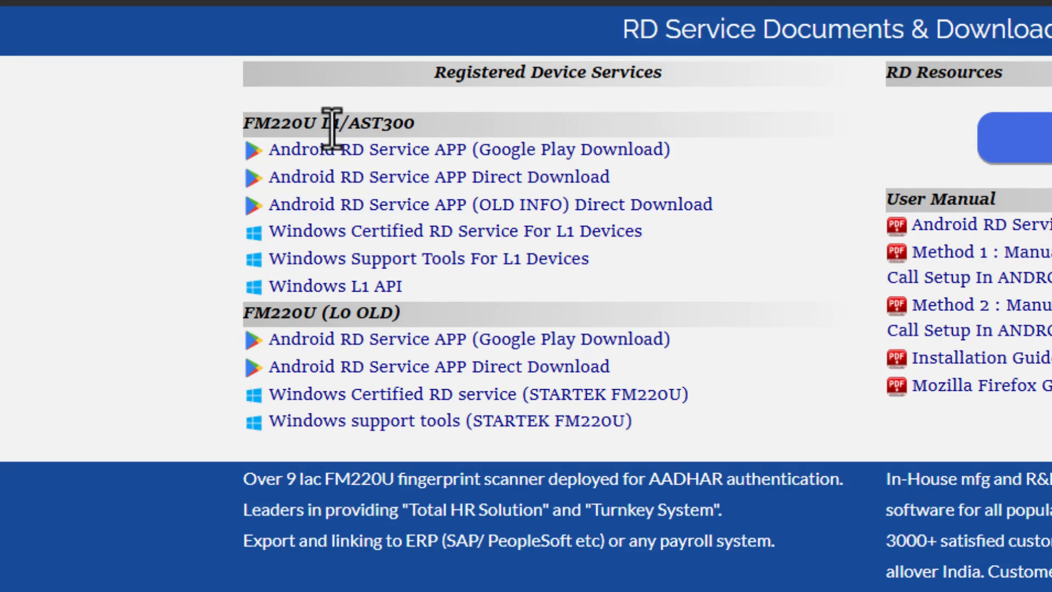
{"action": "left_click_drag", "start_coordinate": [406, 122], "coordinate": [245, 123]}
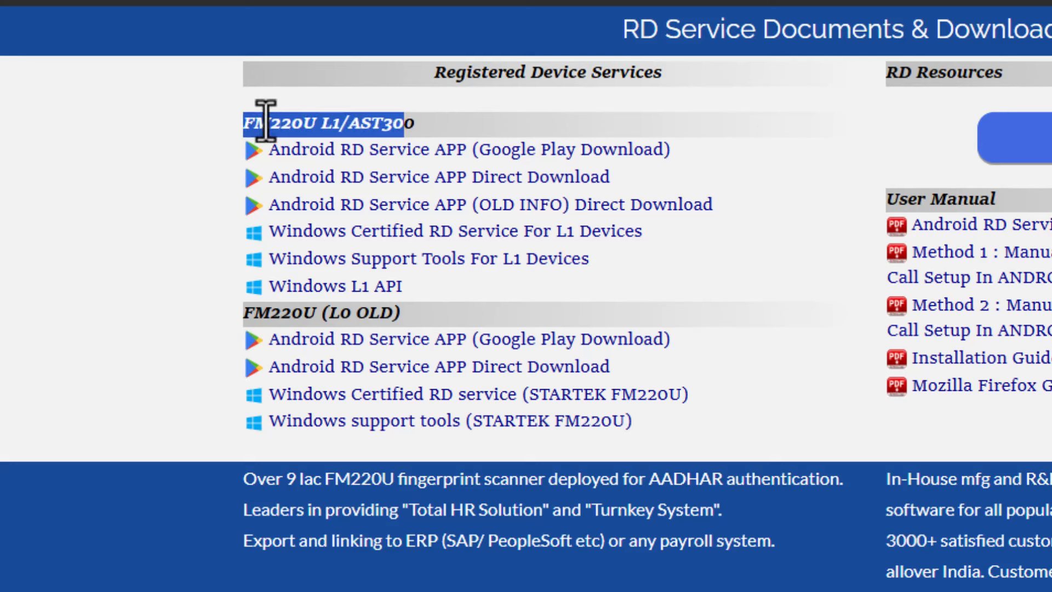
{"action": "left_click", "coordinate": [265, 113]}
{"action": "left_click_drag", "start_coordinate": [439, 126], "coordinate": [209, 134]}
{"action": "left_click", "coordinate": [209, 133]}
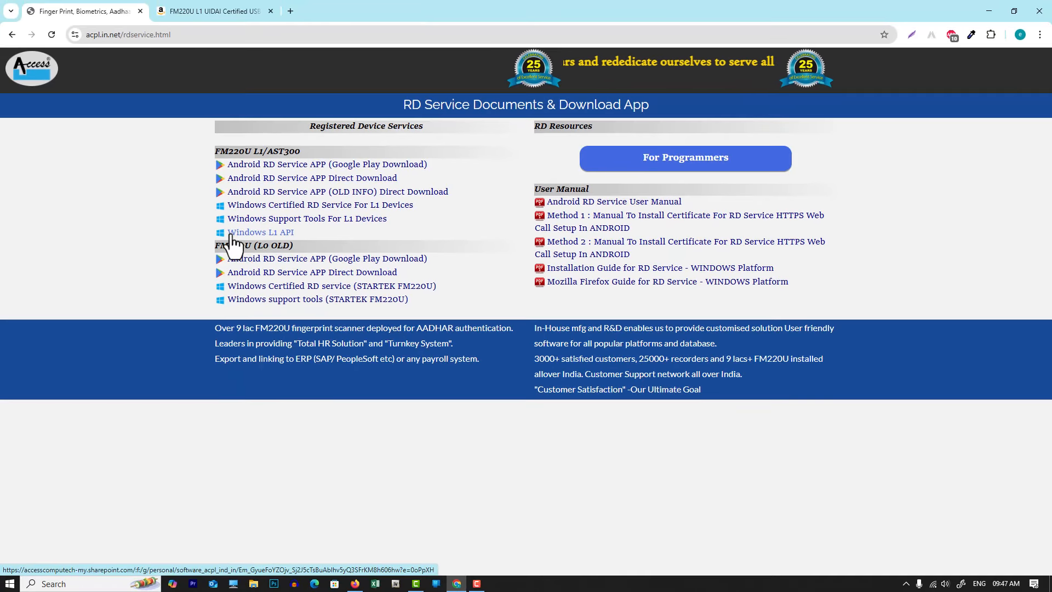
Download the Windows L1 API setup for the FM220U L1 and show the downloaded zip in its folder.
{"action": "left_click", "coordinate": [271, 234]}
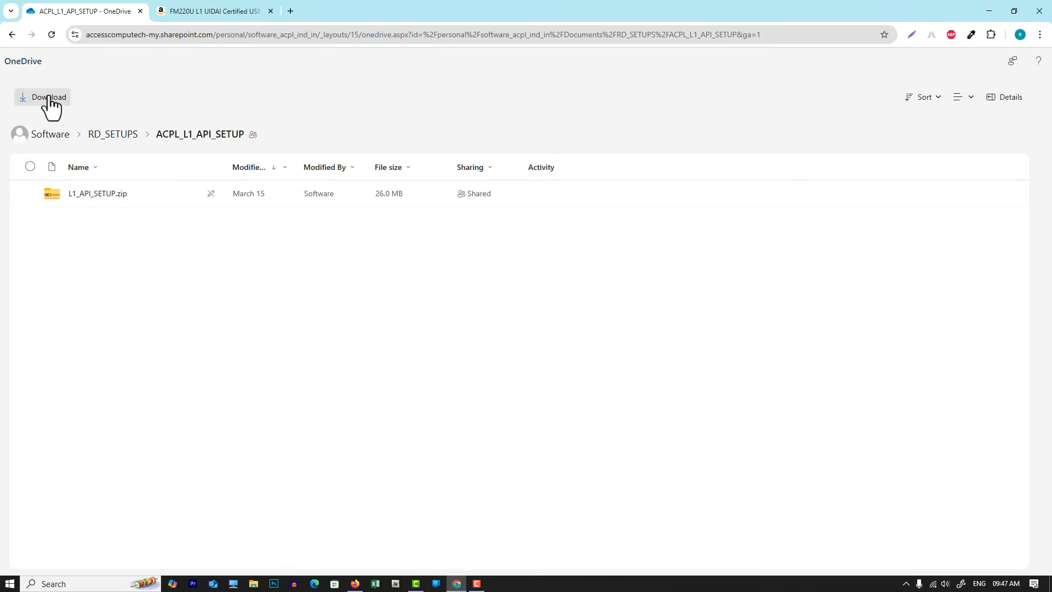
{"action": "left_click", "coordinate": [48, 99]}
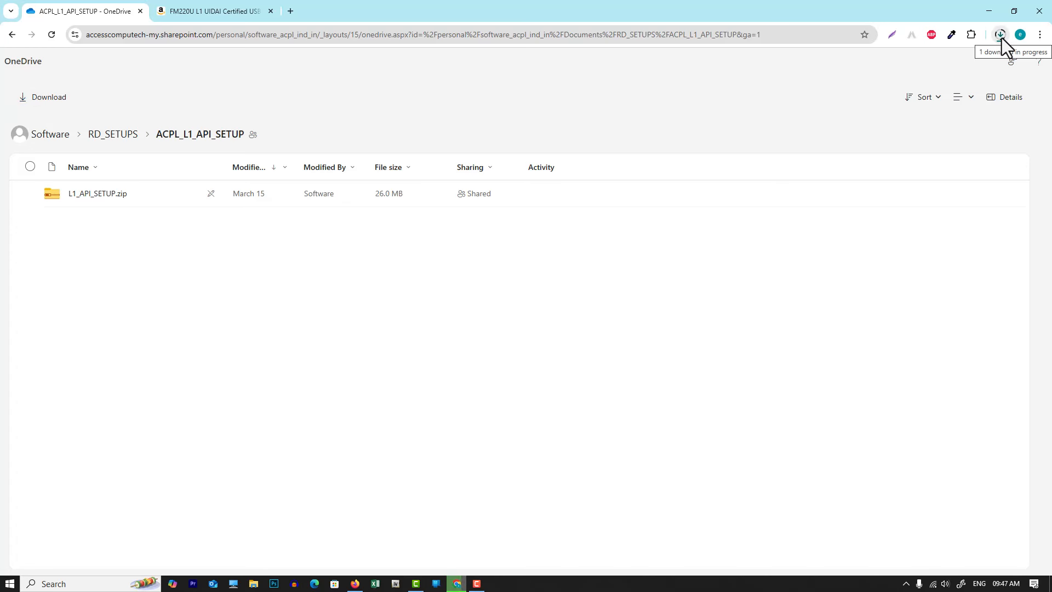
{"action": "left_click", "coordinate": [1013, 61]}
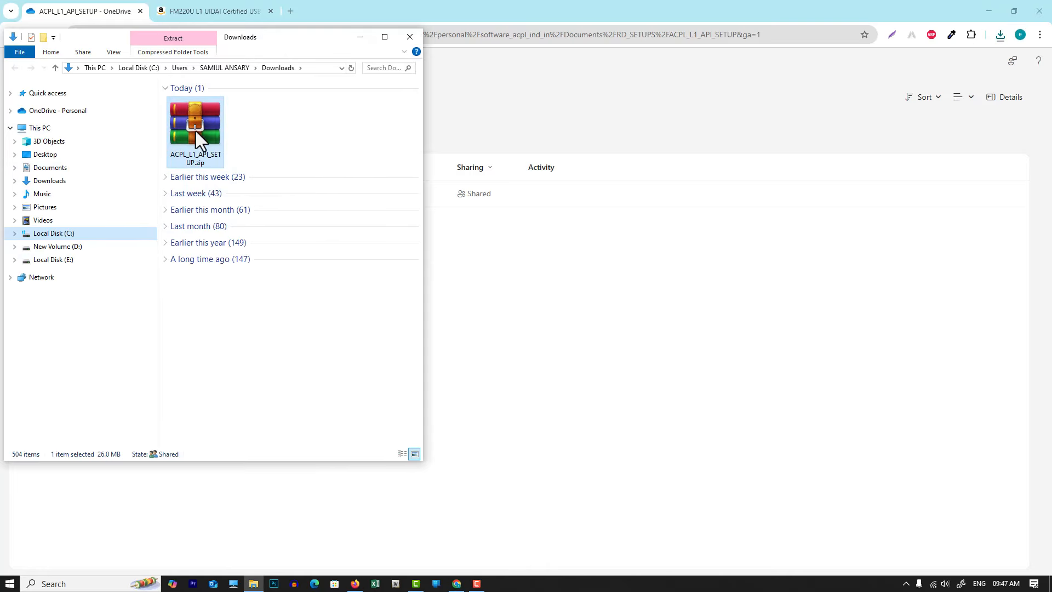
Extract ACPL_L1_API_SETUP.zip in the Downloads folder and open the extracted ACPL_L1_API_SETUP folder.
{"action": "right_click", "coordinate": [194, 119]}
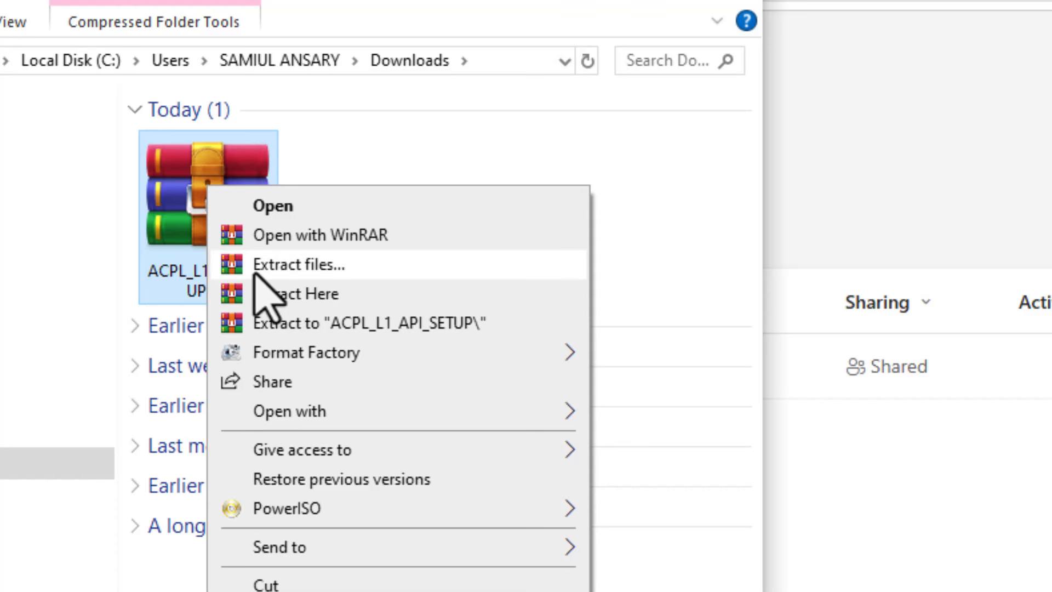
{"action": "left_click", "coordinate": [299, 294]}
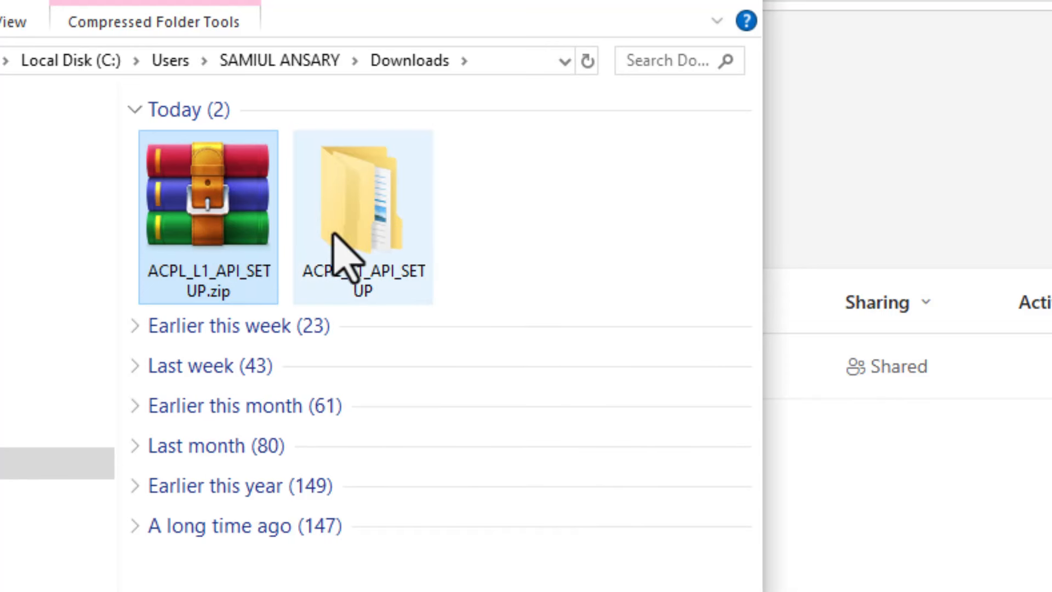
{"action": "double_click", "coordinate": [378, 197]}
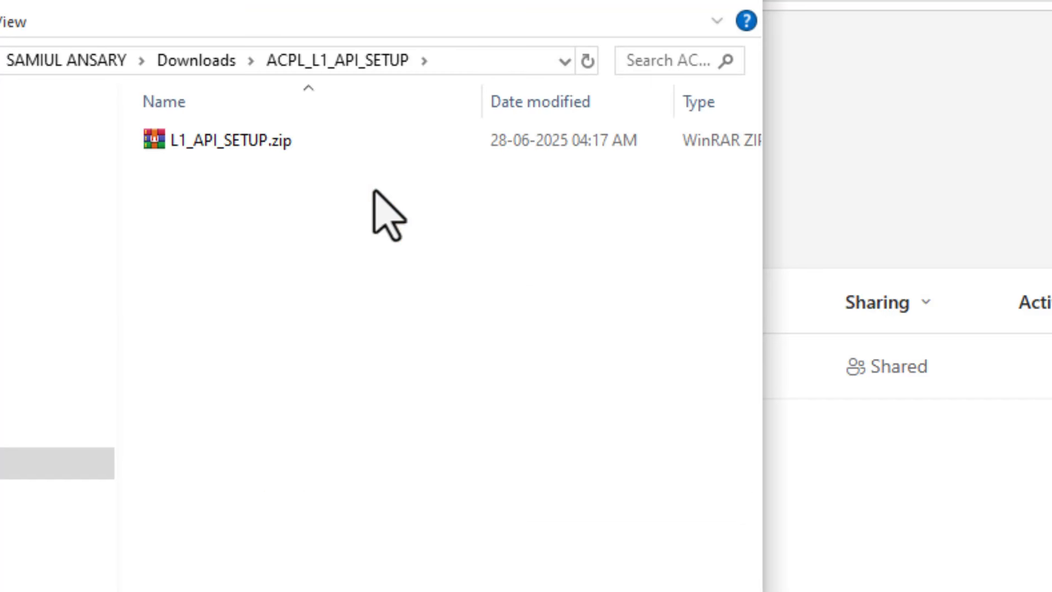
Extract the inner L1_API_SETUP.zip in place and open the extracted L1 API SETUP folder.
{"action": "left_click", "coordinate": [251, 144]}
{"action": "right_click", "coordinate": [250, 143]}
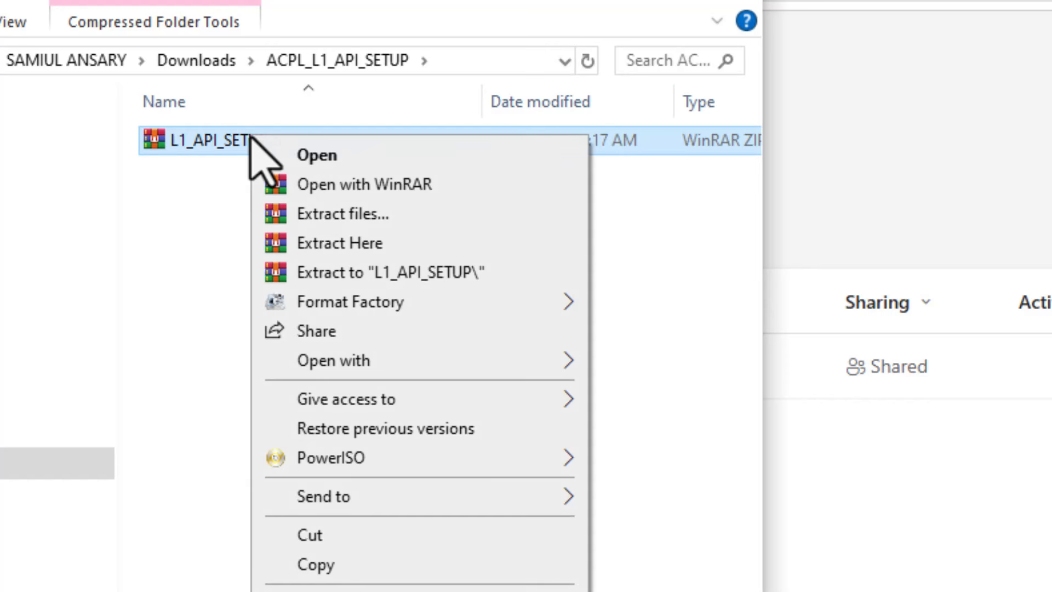
{"action": "left_click", "coordinate": [373, 242]}
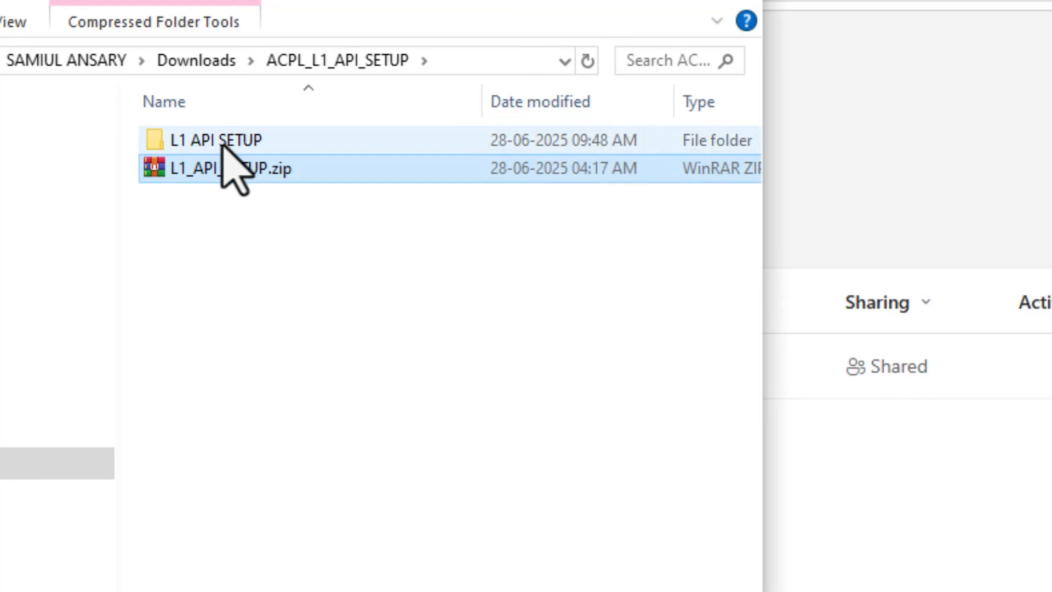
{"action": "left_click", "coordinate": [247, 145]}
{"action": "double_click", "coordinate": [258, 143]}
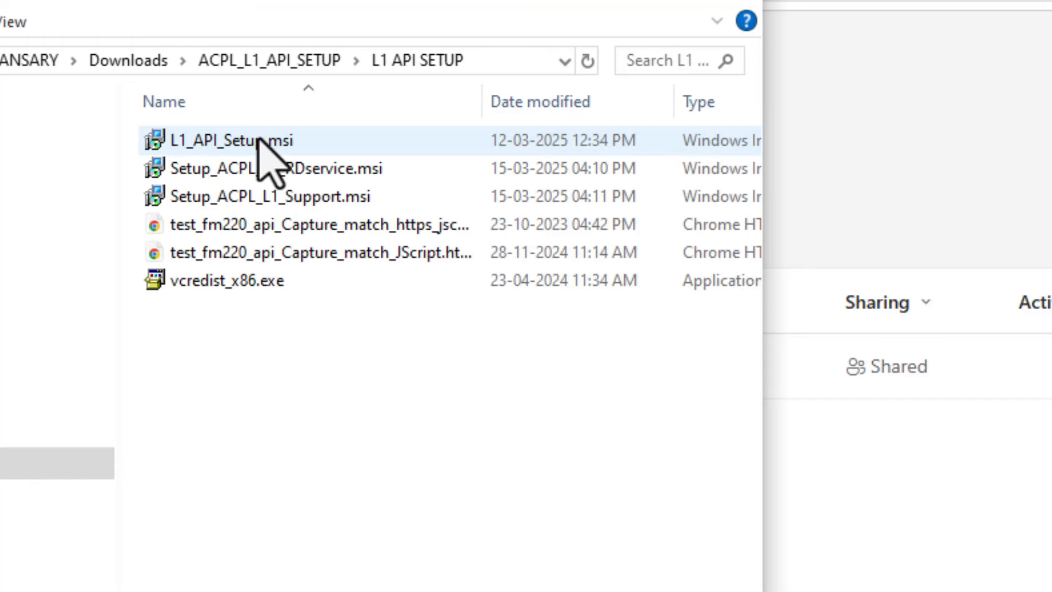
{"action": "left_click_drag", "start_coordinate": [381, 407], "coordinate": [156, 124]}
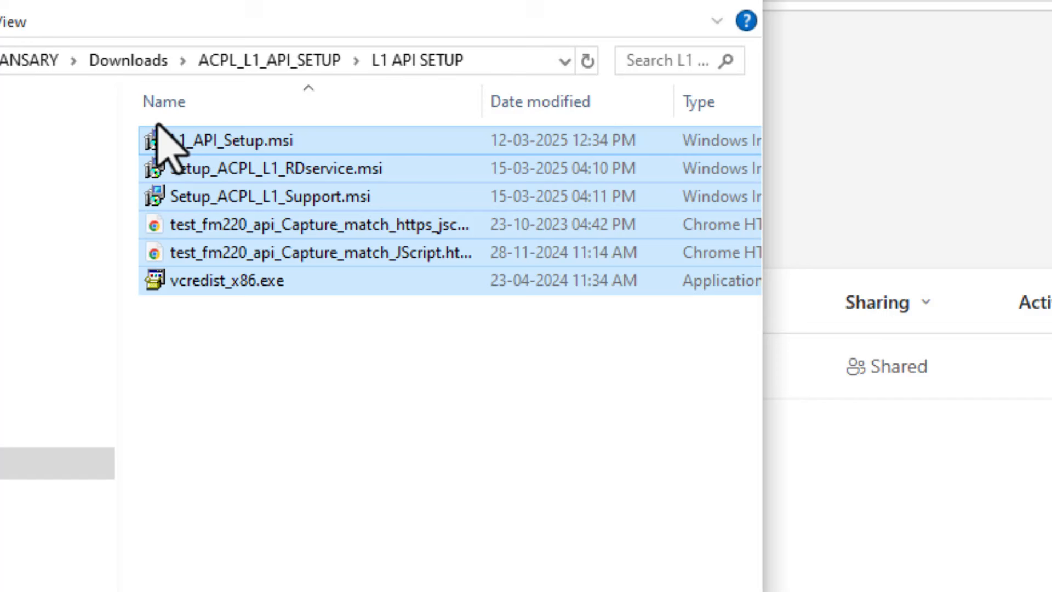
{"action": "left_click", "coordinate": [459, 512]}
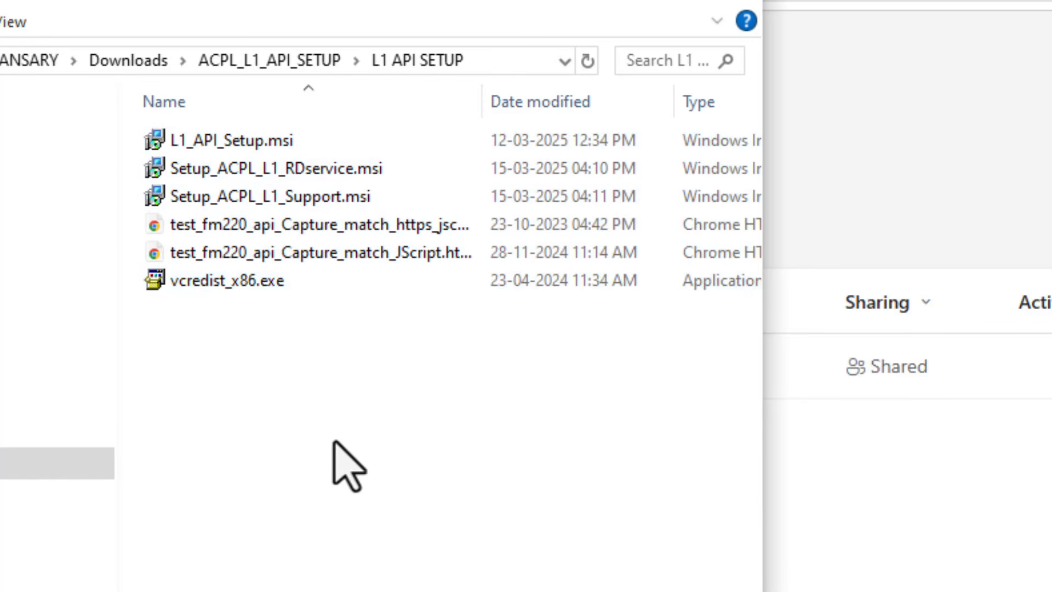
Install the Microsoft Visual C++ 2010 x86 Redistributable from vcredist_x86.exe, accepting the license terms, and finish the setup.
{"action": "left_click", "coordinate": [198, 288]}
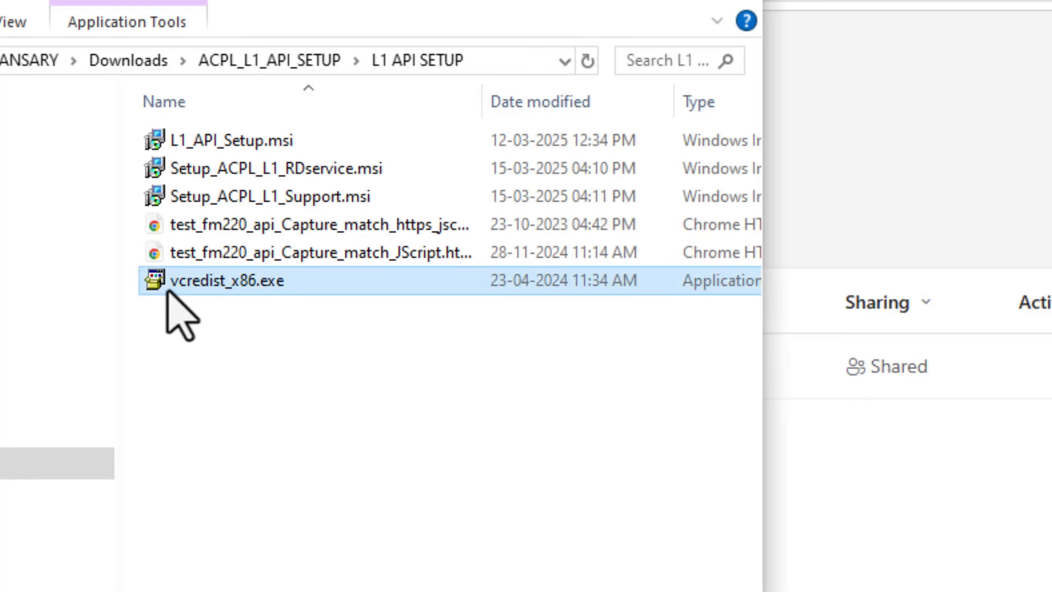
{"action": "double_click", "coordinate": [245, 280]}
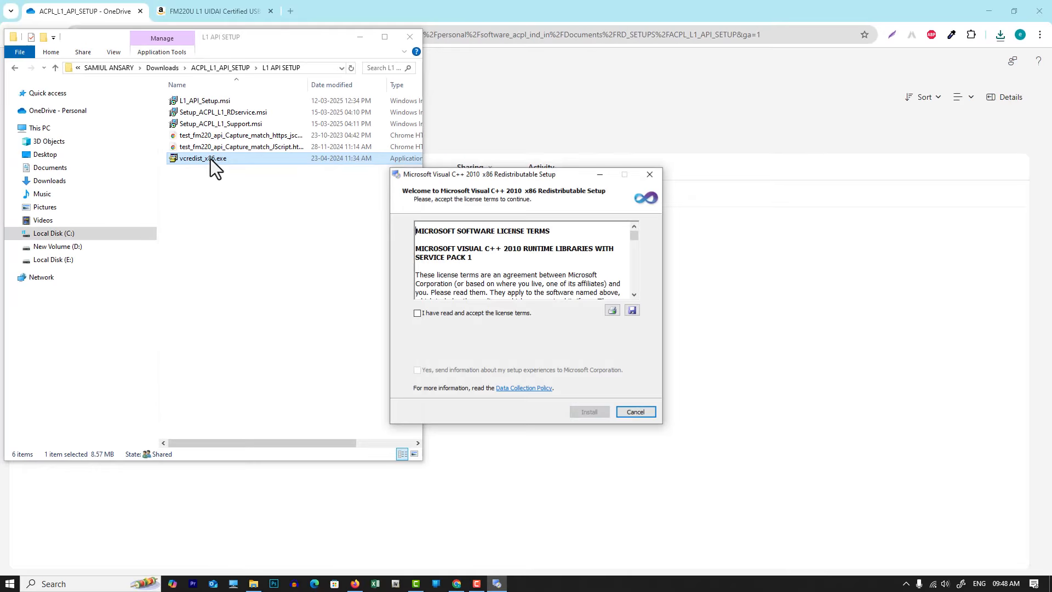
{"action": "left_click", "coordinate": [417, 313]}
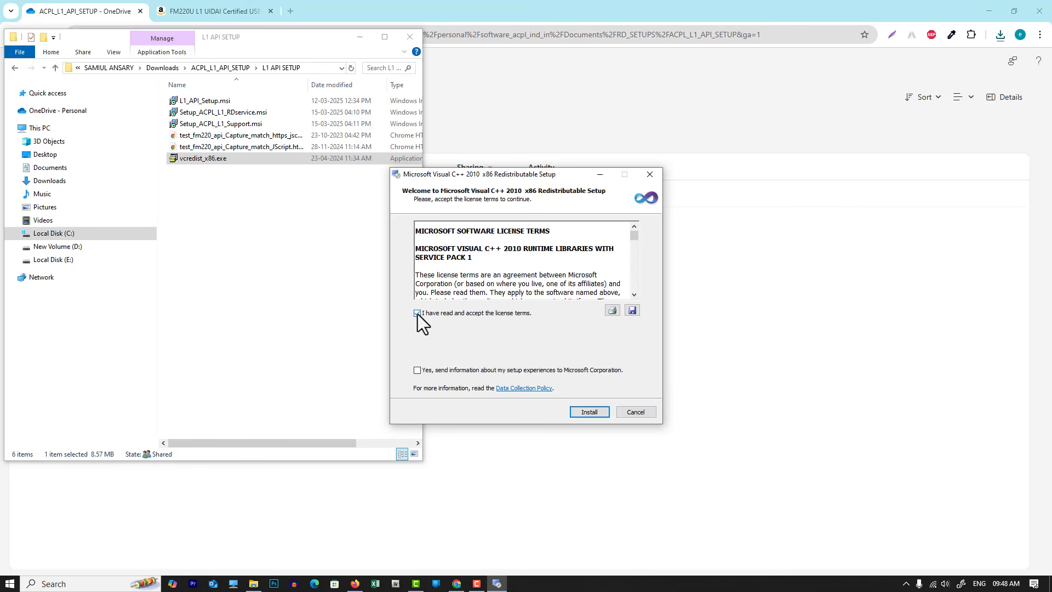
{"action": "left_click", "coordinate": [584, 410]}
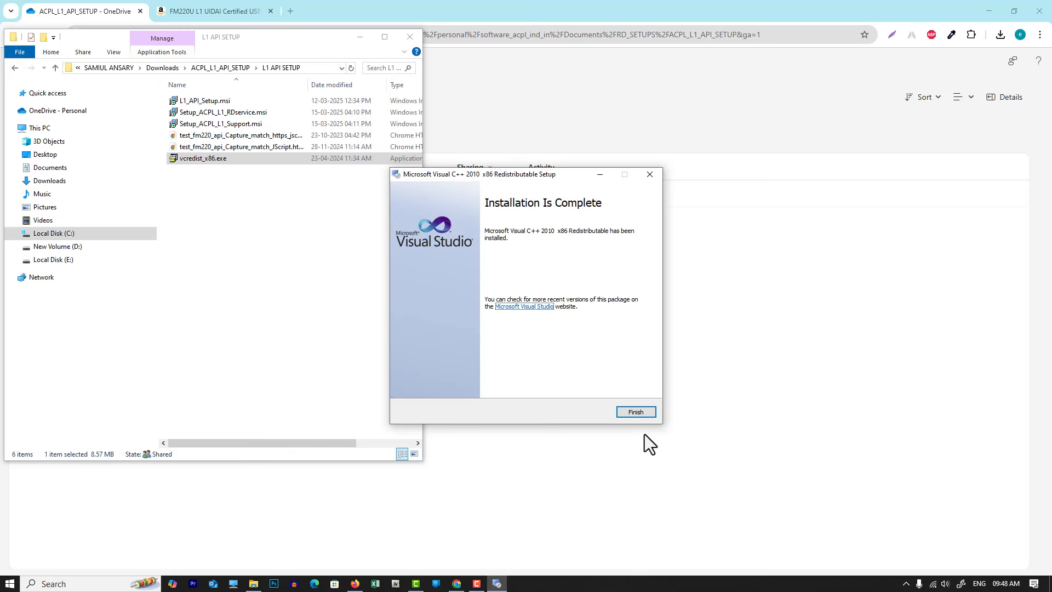
{"action": "left_click", "coordinate": [637, 413]}
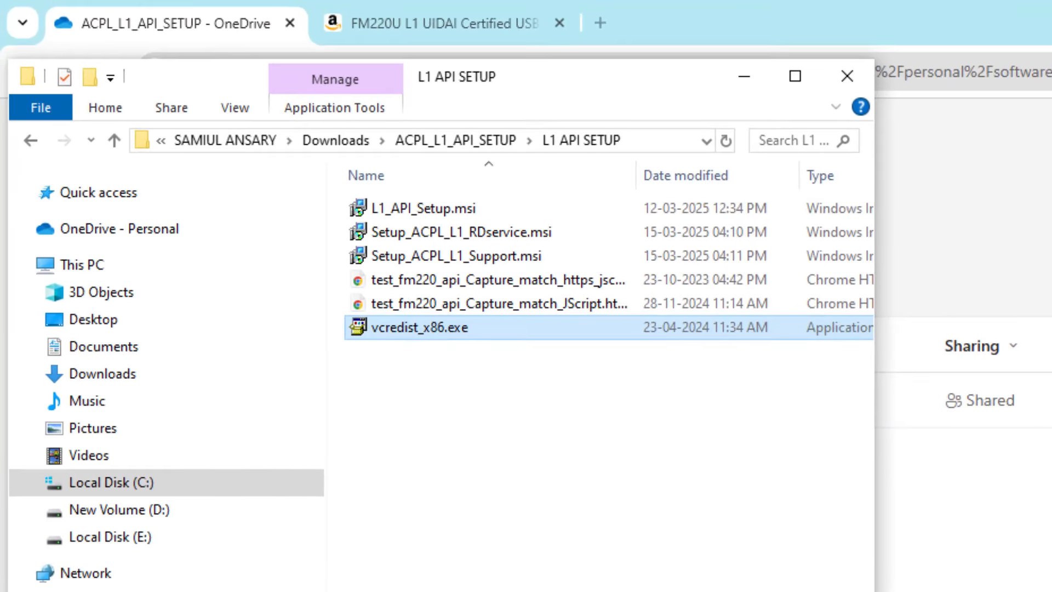
{"action": "left_click", "coordinate": [594, 571]}
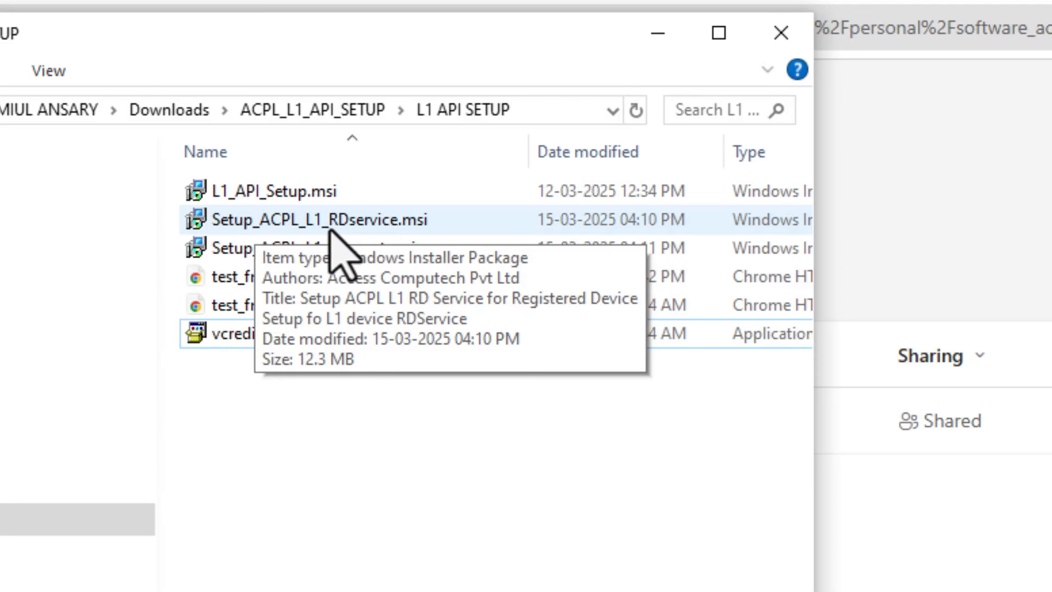
Install ACPL L1 RDService from Setup_ACPL_L1_RDservice.msi with the default options and close the wizard.
{"action": "left_click", "coordinate": [276, 222]}
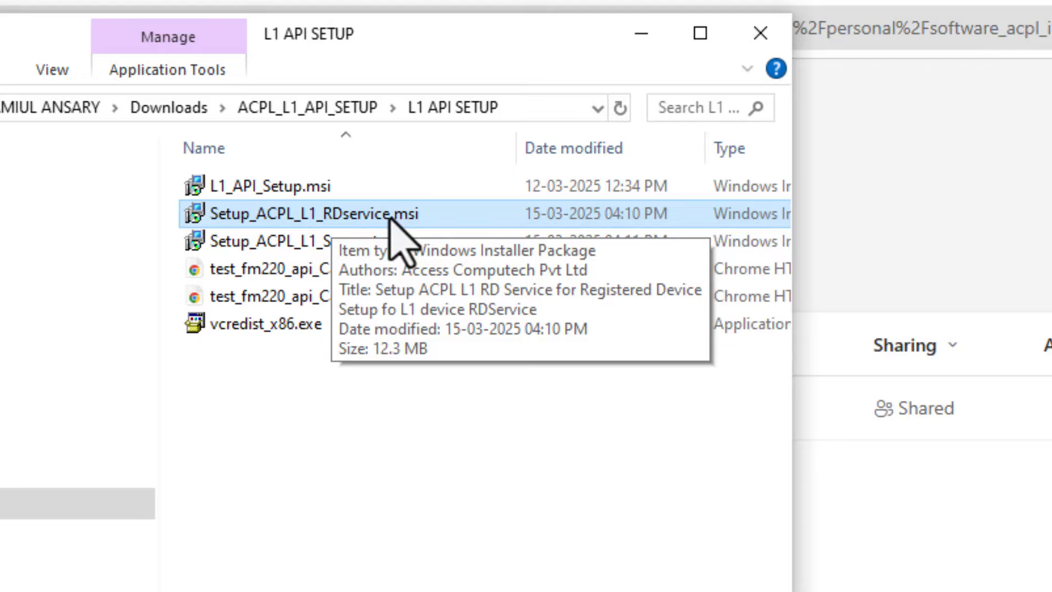
{"action": "double_click", "coordinate": [391, 216]}
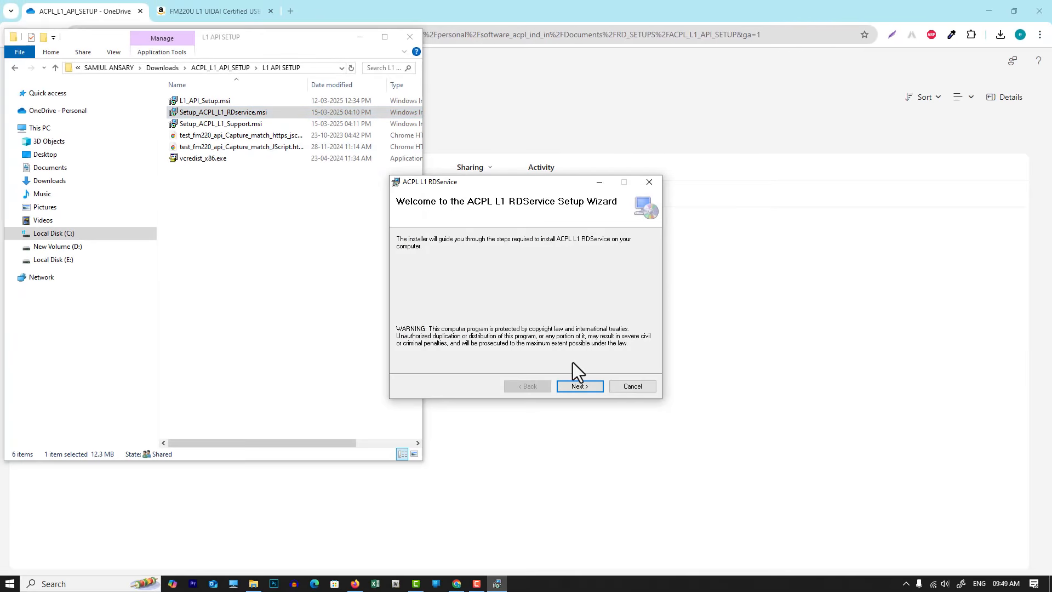
{"action": "left_click", "coordinate": [581, 387]}
{"action": "left_click", "coordinate": [581, 386]}
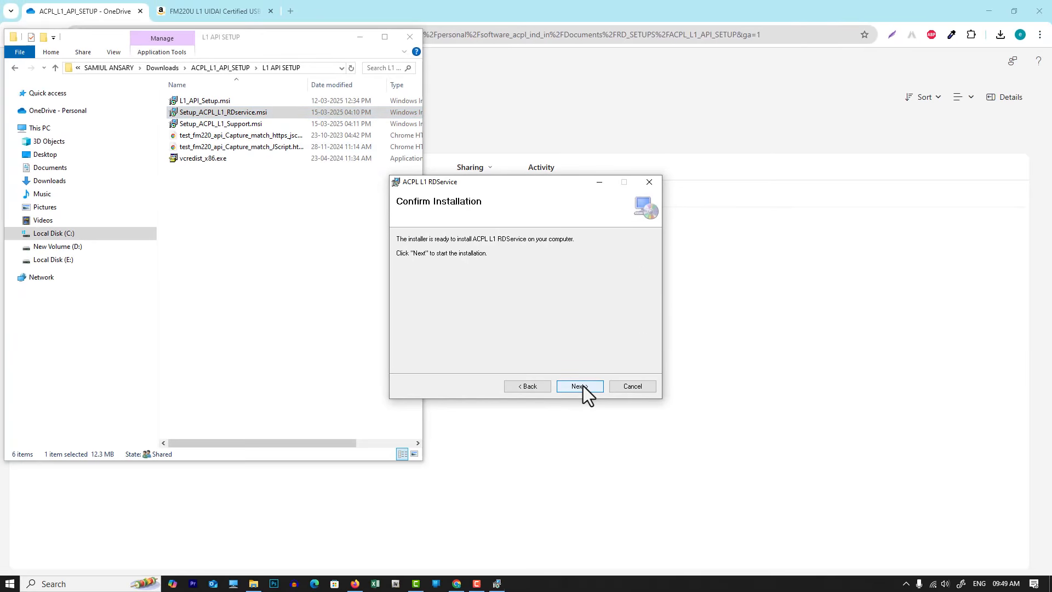
{"action": "left_click", "coordinate": [581, 386]}
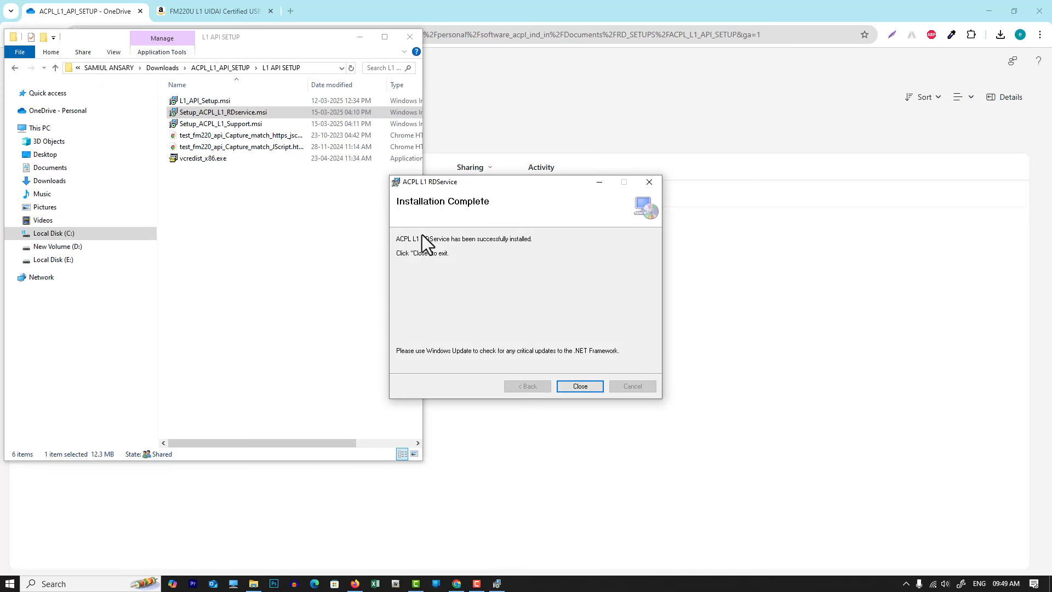
{"action": "left_click", "coordinate": [584, 387]}
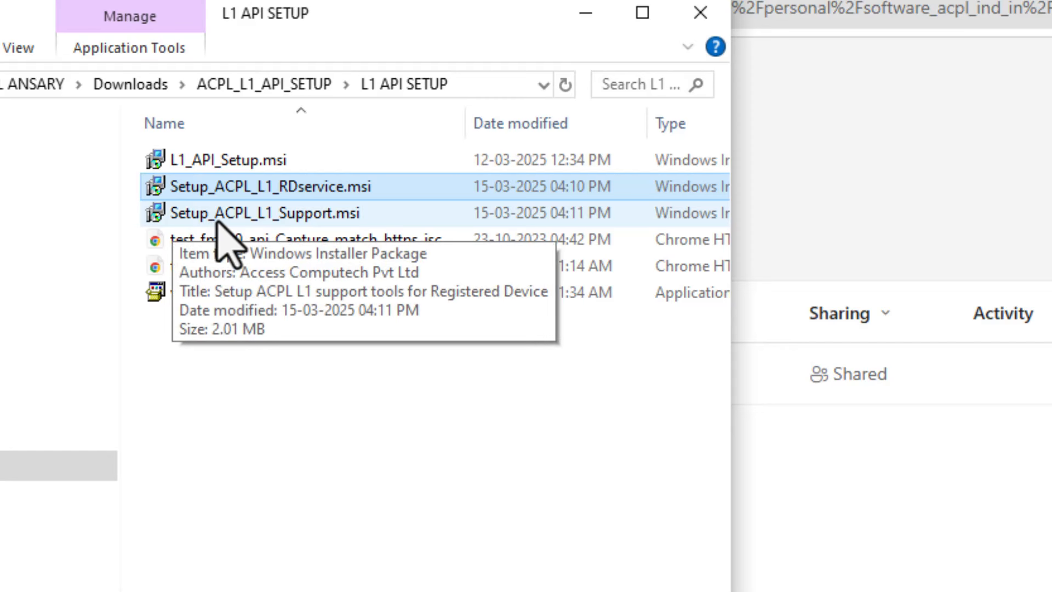
Install the ACPL L1 Support tools for RD service from Setup_ACPL_L1_Support.msi and close the setup wizard.
{"action": "left_click", "coordinate": [273, 218]}
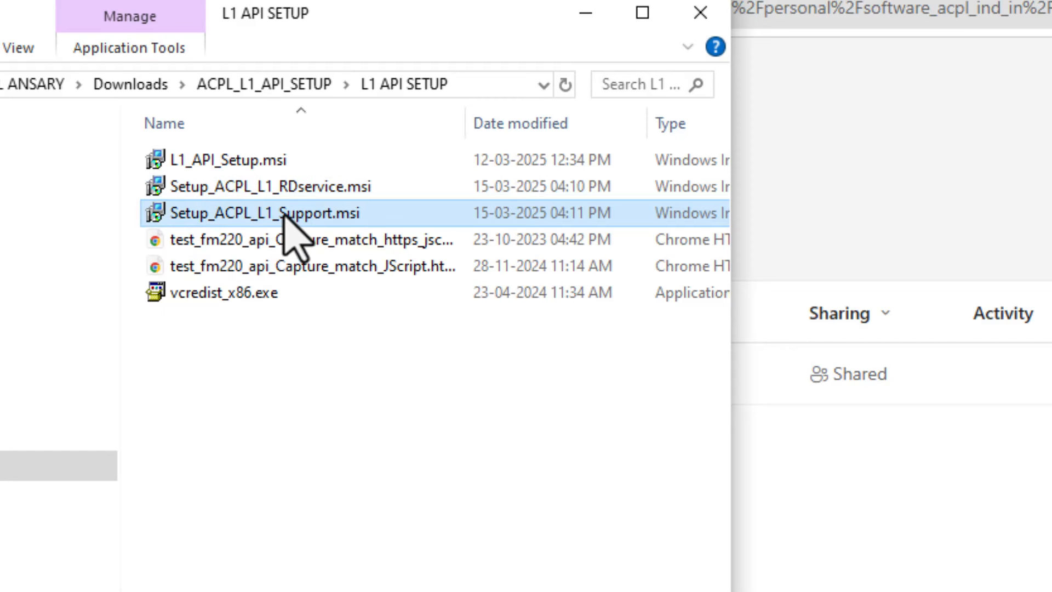
{"action": "double_click", "coordinate": [335, 219]}
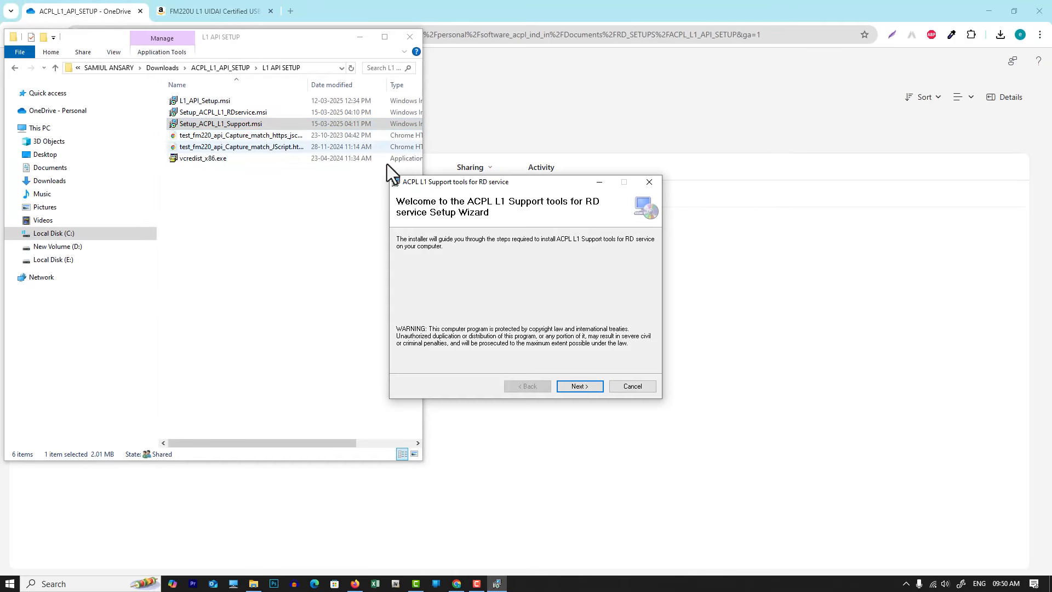
{"action": "left_click", "coordinate": [576, 385]}
{"action": "left_click", "coordinate": [577, 385]}
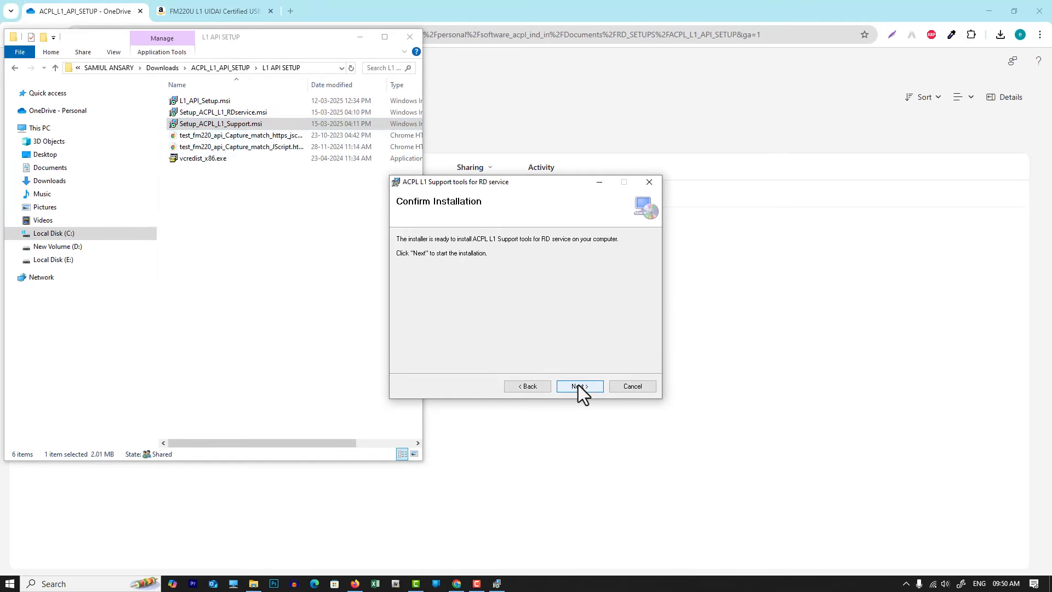
{"action": "left_click", "coordinate": [577, 385]}
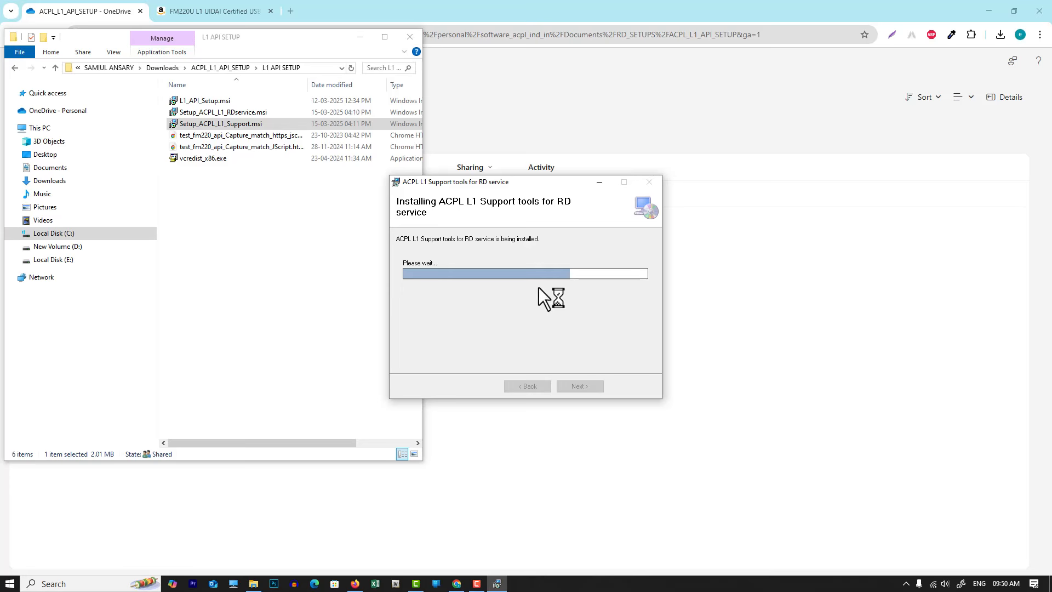
{"action": "left_click", "coordinate": [581, 387]}
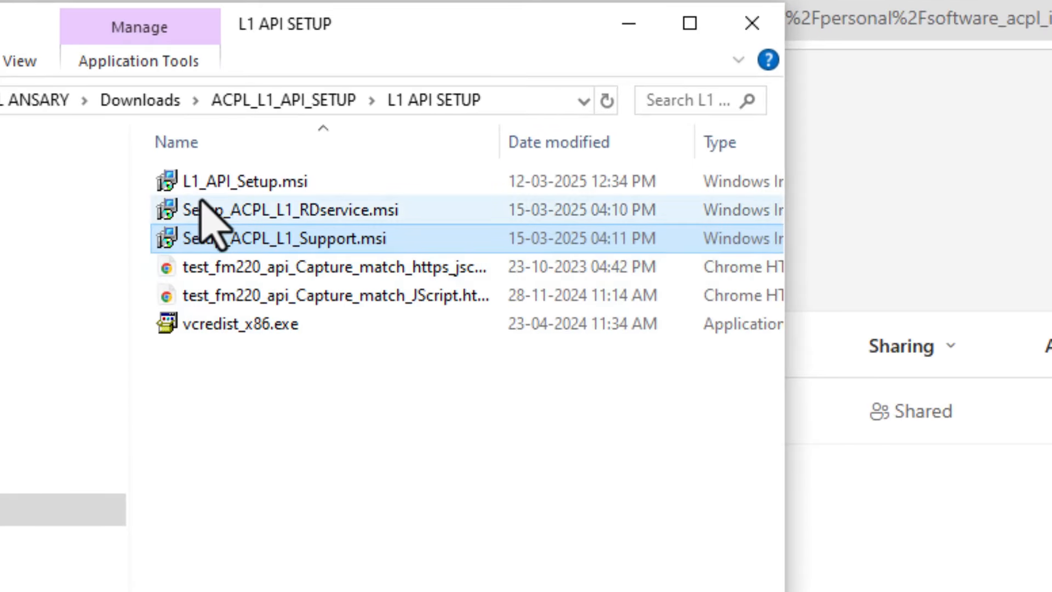
Install ACPL CAPTURE API from L1_API_Setup.msi for everyone in the default folder and close the setup wizard.
{"action": "left_click", "coordinate": [267, 183]}
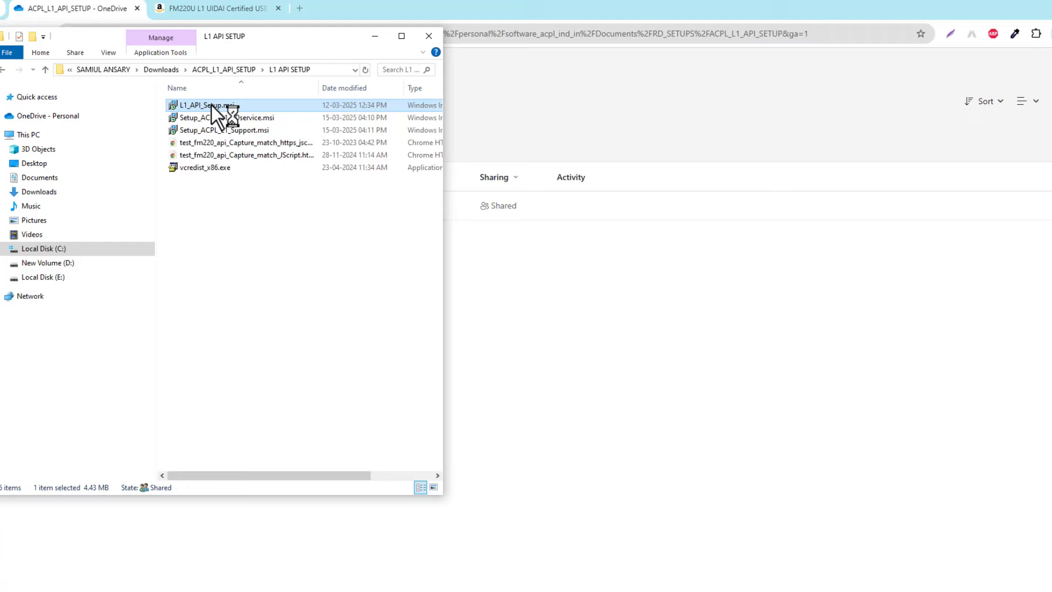
{"action": "left_click", "coordinate": [618, 415]}
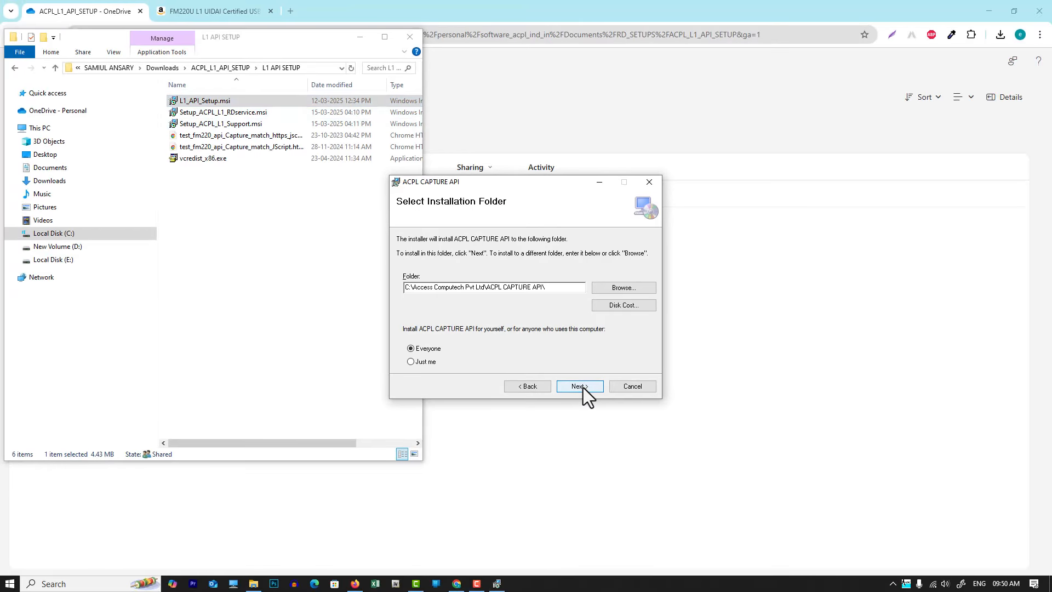
{"action": "left_click", "coordinate": [583, 387]}
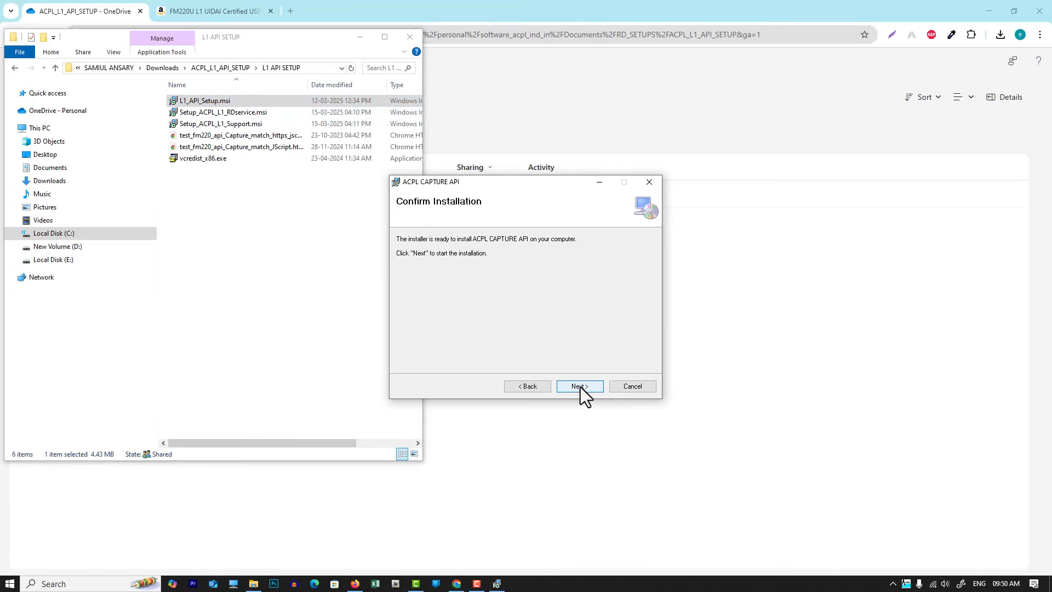
{"action": "left_click", "coordinate": [580, 387]}
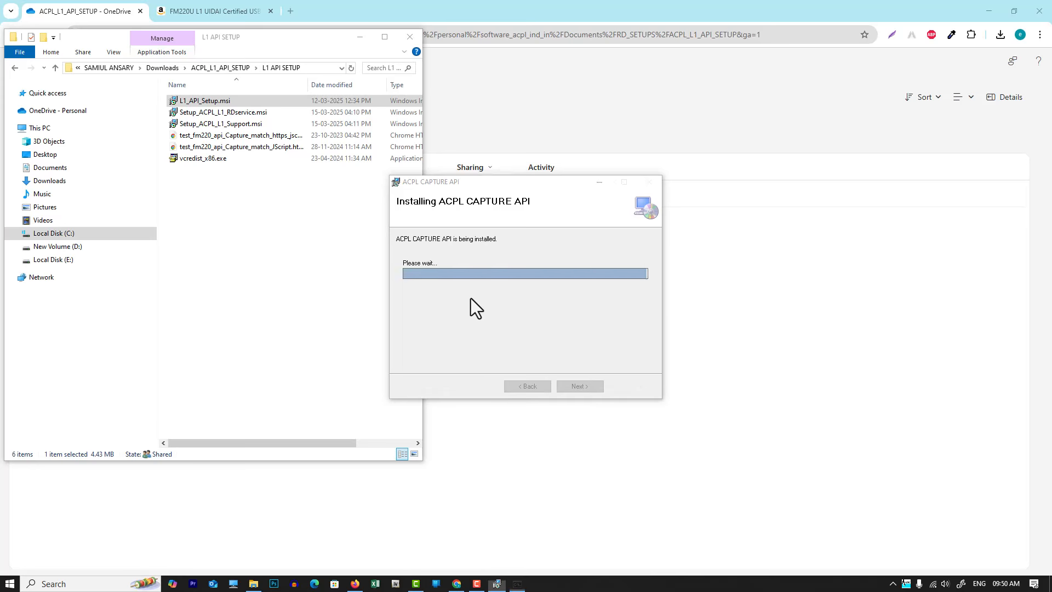
{"action": "left_click", "coordinate": [582, 389]}
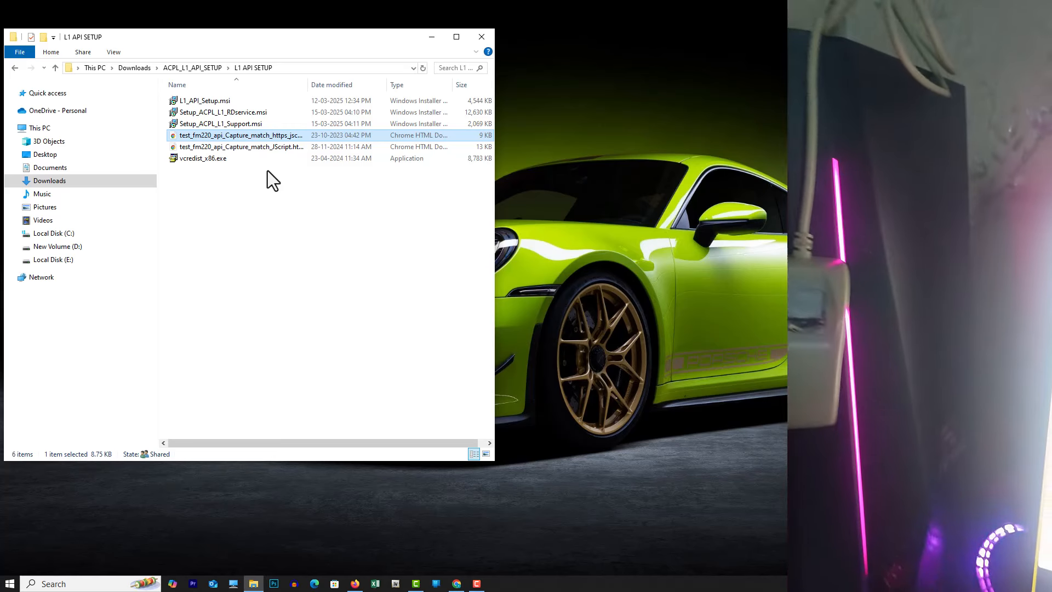
Launch test_fm220_api_Capture_match_https_jscript.html from the L1 API SETUP folder and start a fingerprint scan on the demo page.
{"action": "left_click", "coordinate": [231, 171]}
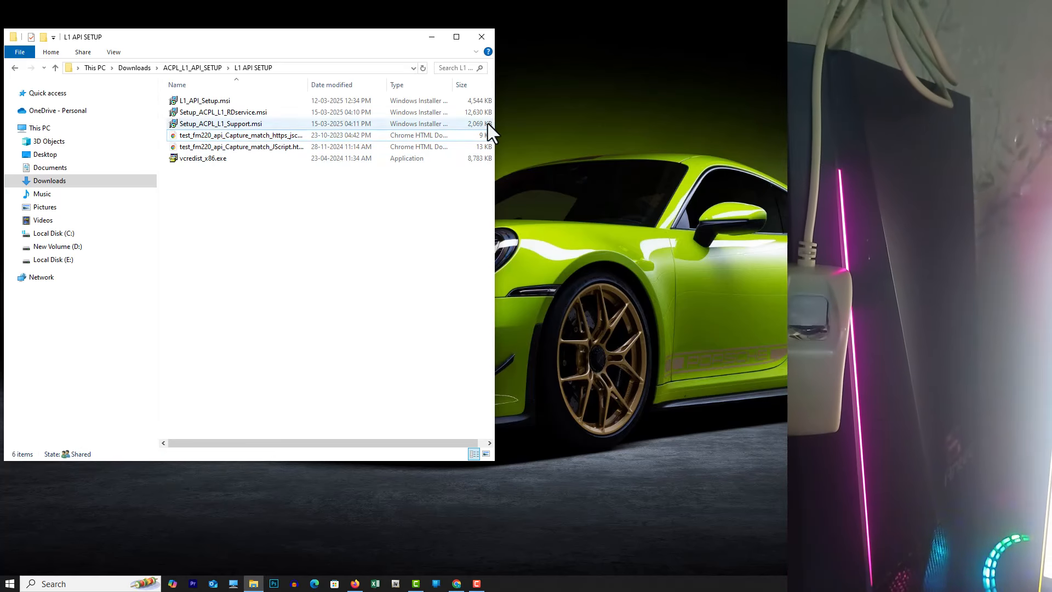
{"action": "left_click", "coordinate": [457, 38]}
{"action": "left_click", "coordinate": [201, 104]}
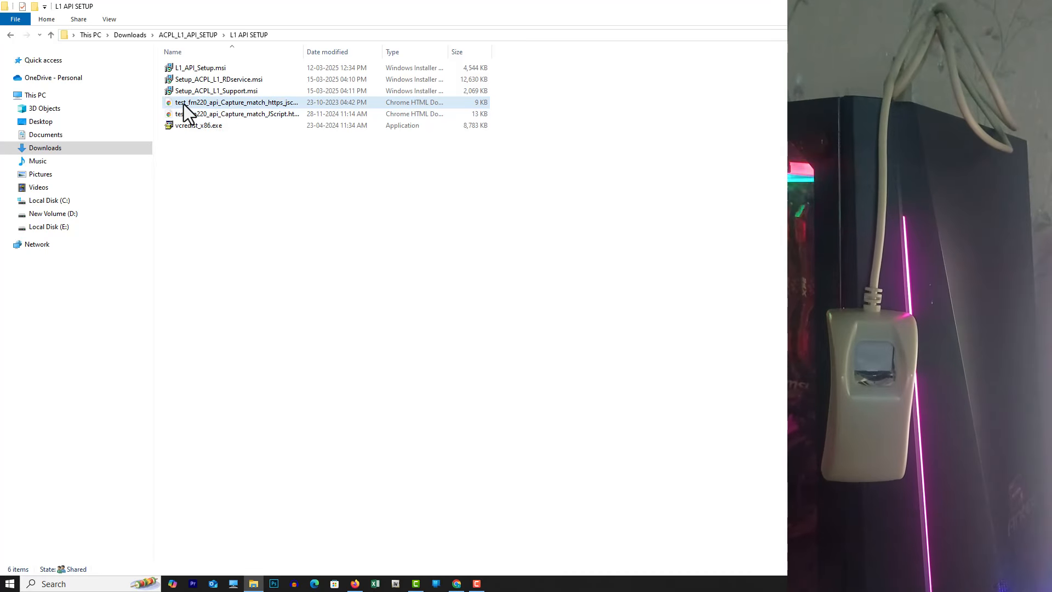
{"action": "left_click", "coordinate": [223, 103]}
{"action": "left_click", "coordinate": [194, 115]}
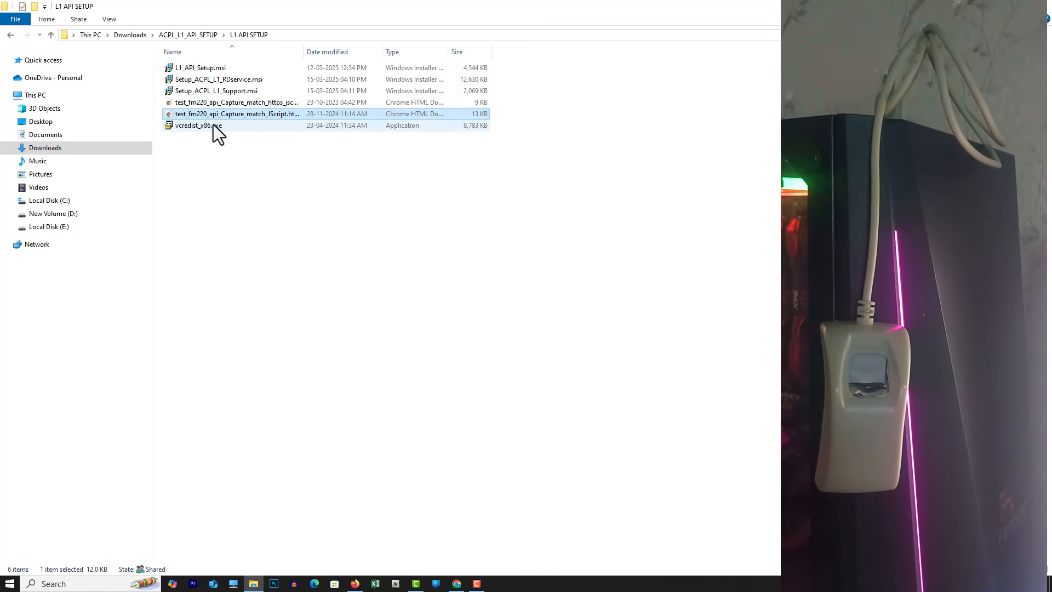
{"action": "double_click", "coordinate": [186, 103]}
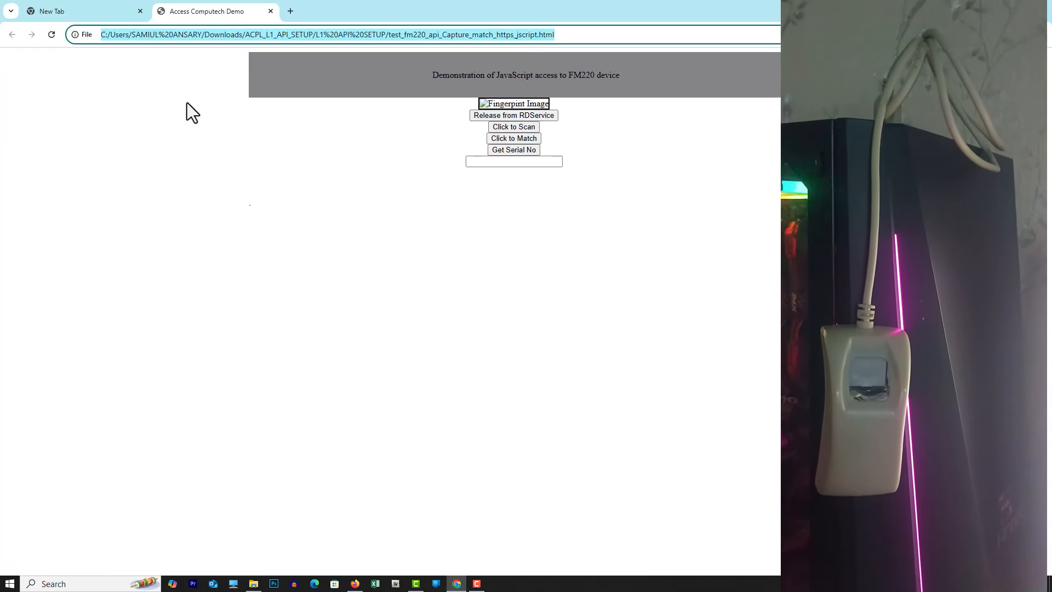
{"action": "left_click", "coordinate": [515, 126]}
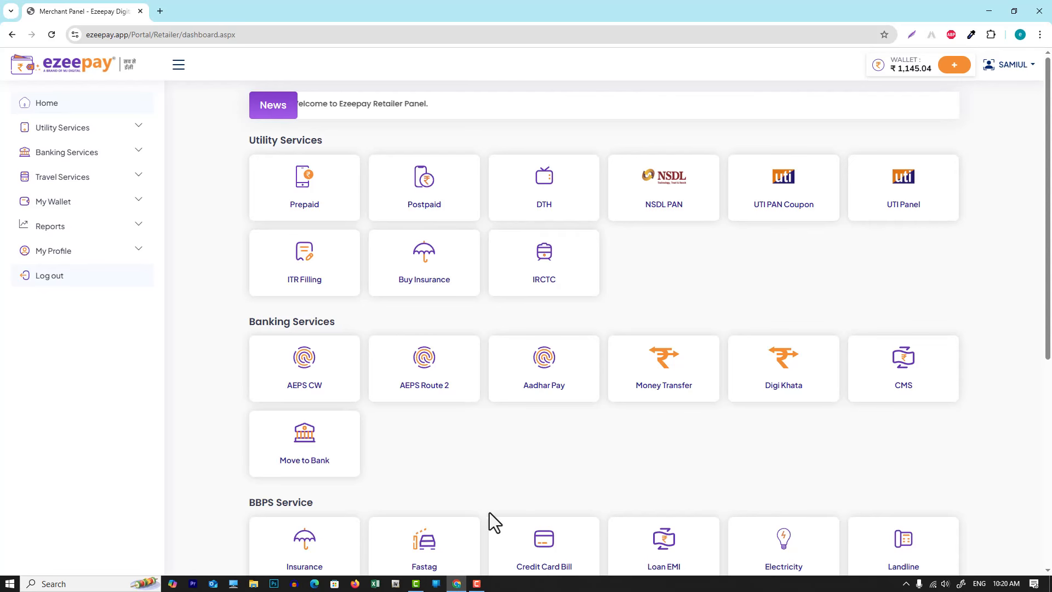
Open the AEPS CW service in the Ezeepay retailer panel and try to start the daily agent authentication with the Mantra device.
{"action": "left_click", "coordinate": [301, 369]}
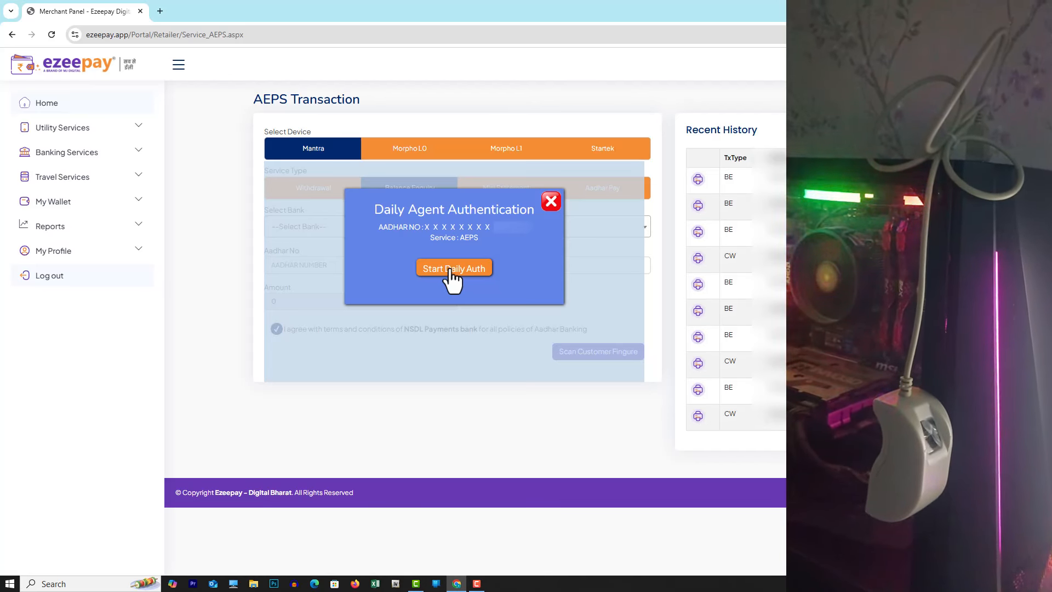
{"action": "left_click", "coordinate": [451, 267]}
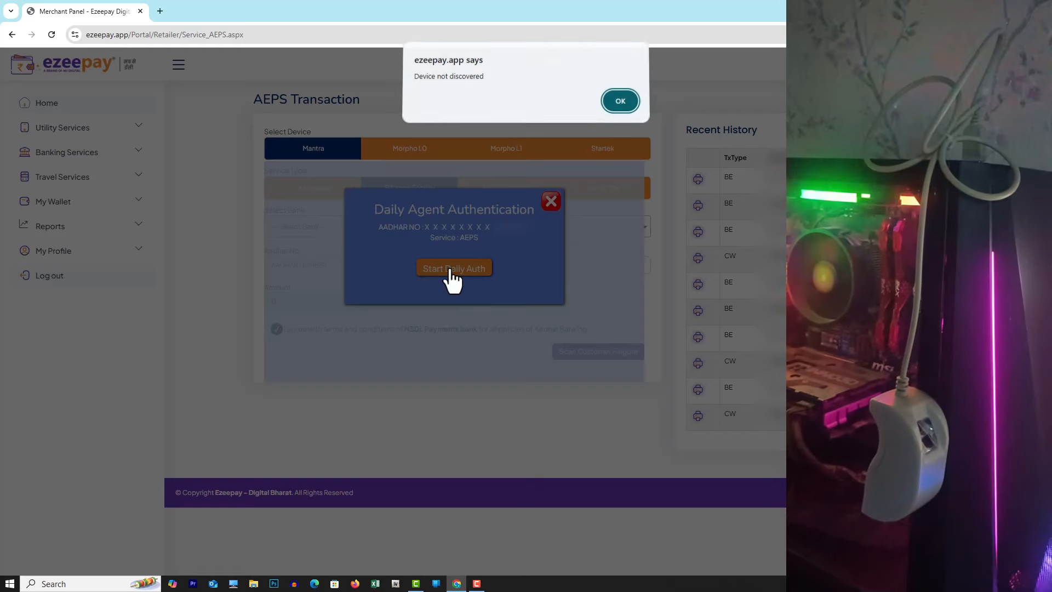
{"action": "left_click", "coordinate": [625, 105]}
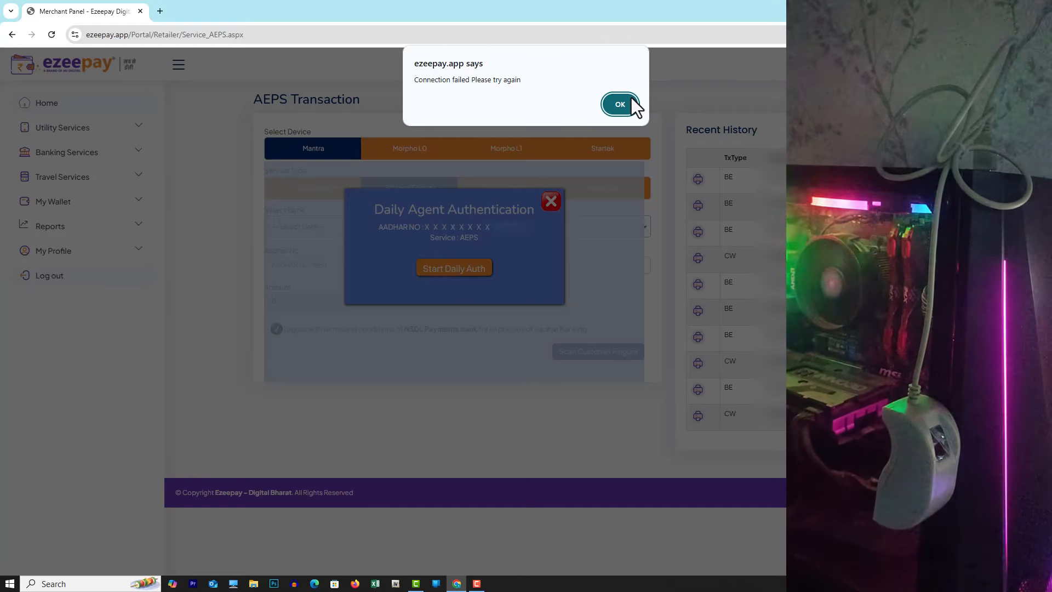
{"action": "left_click", "coordinate": [630, 102]}
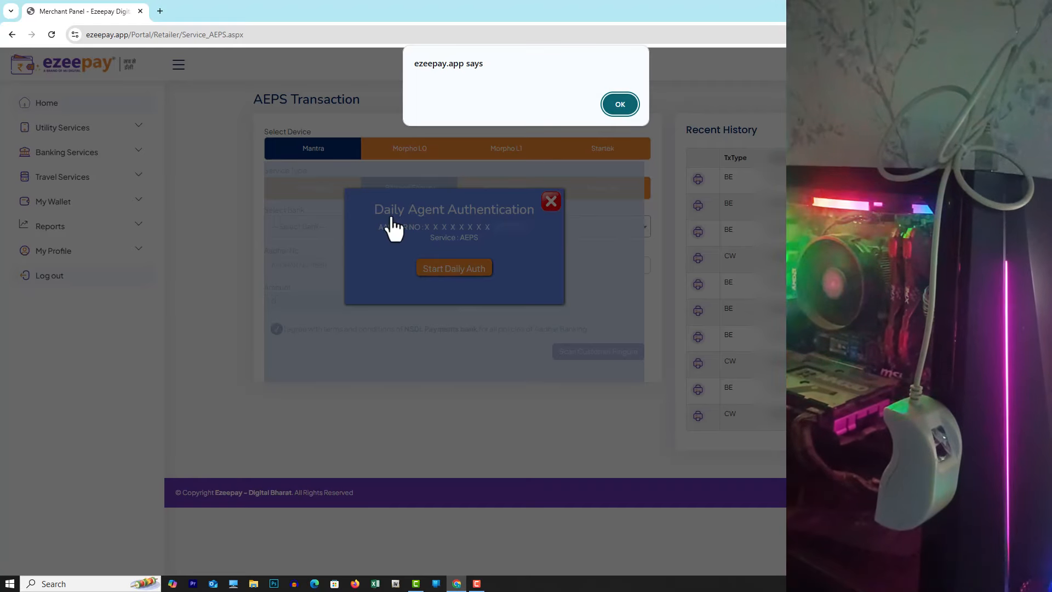
{"action": "left_click", "coordinate": [634, 107]}
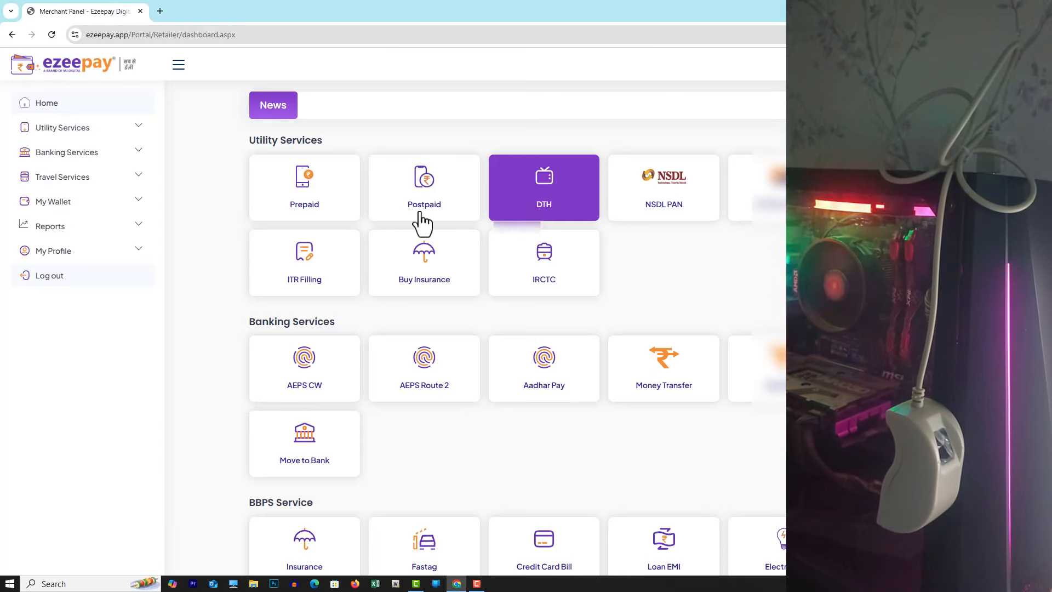
Reopen the AEPS CW service, select Startek as the device and complete the daily agent authentication with a fingerprint scan.
{"action": "left_click", "coordinate": [306, 379]}
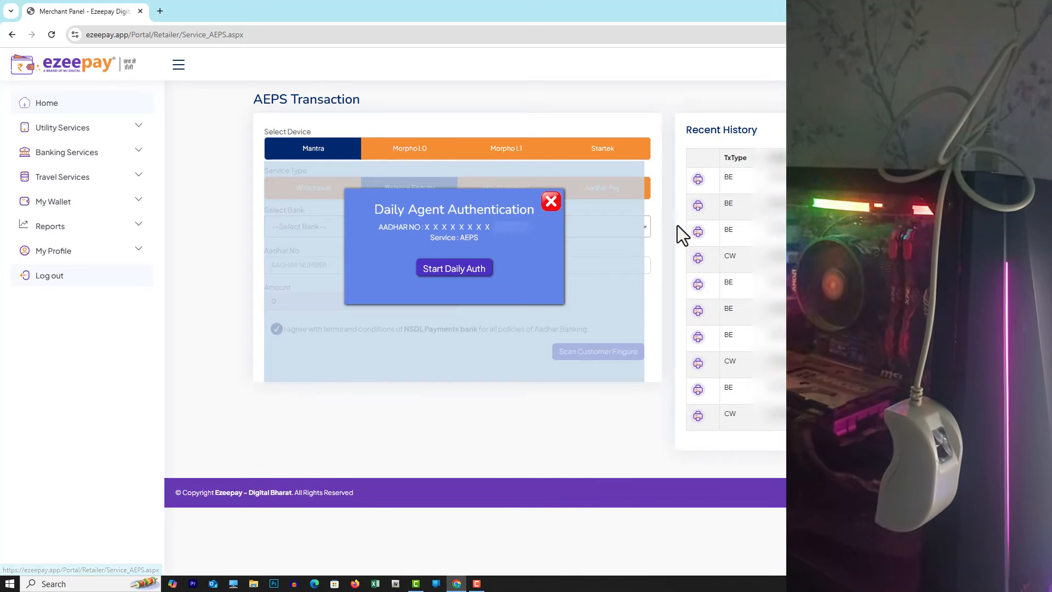
{"action": "left_click", "coordinate": [606, 154]}
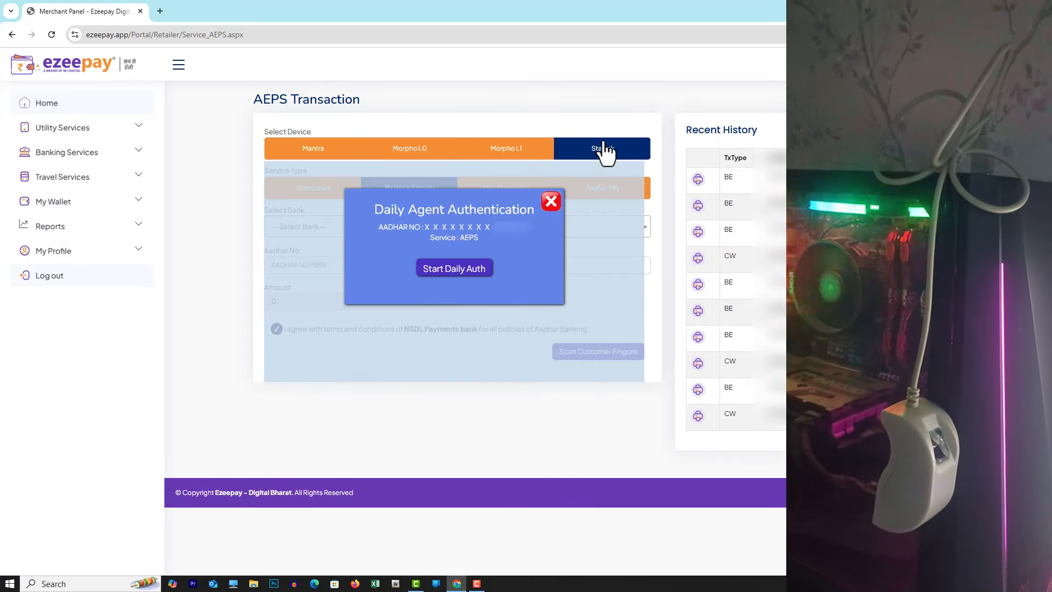
{"action": "left_click", "coordinate": [450, 269]}
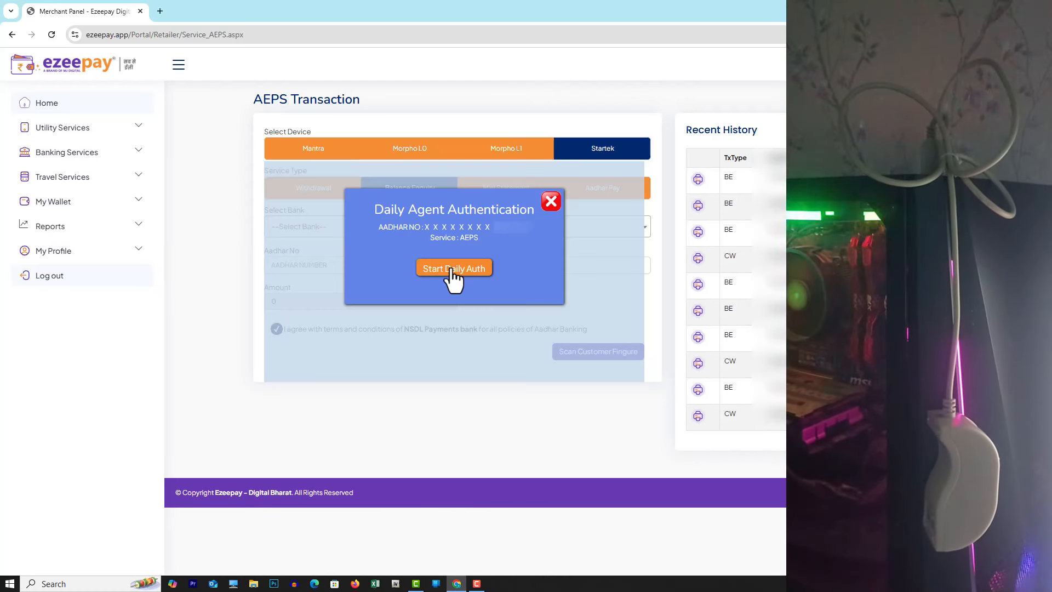
{"action": "left_click", "coordinate": [452, 270]}
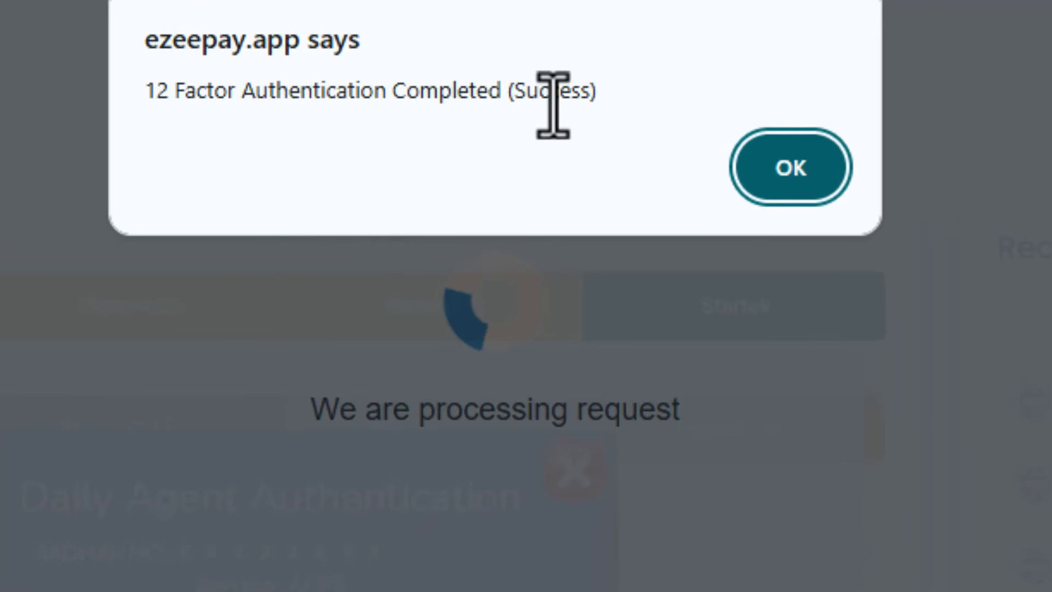
{"action": "left_click", "coordinate": [791, 167]}
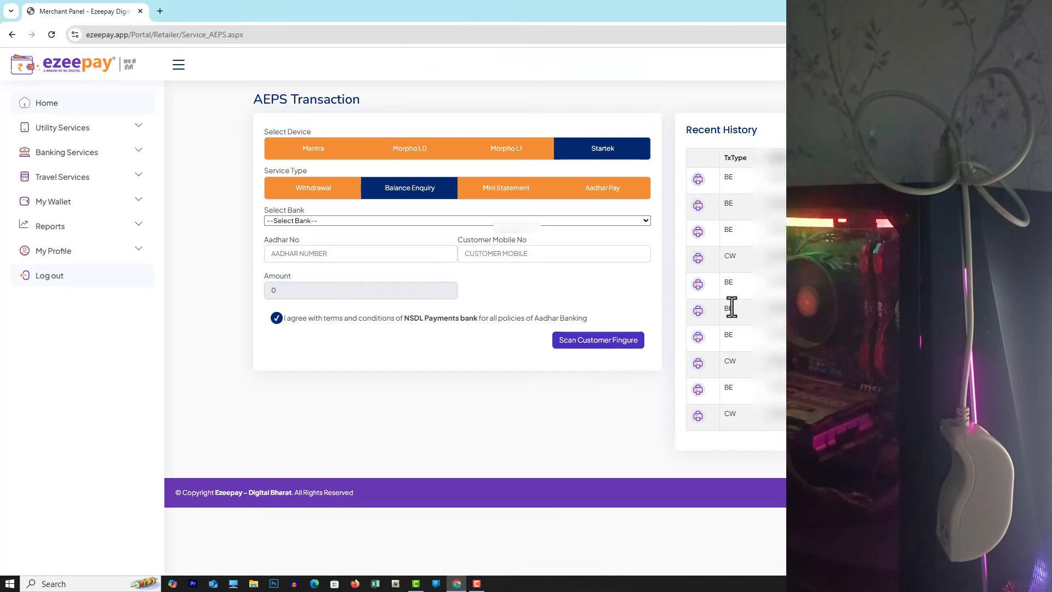